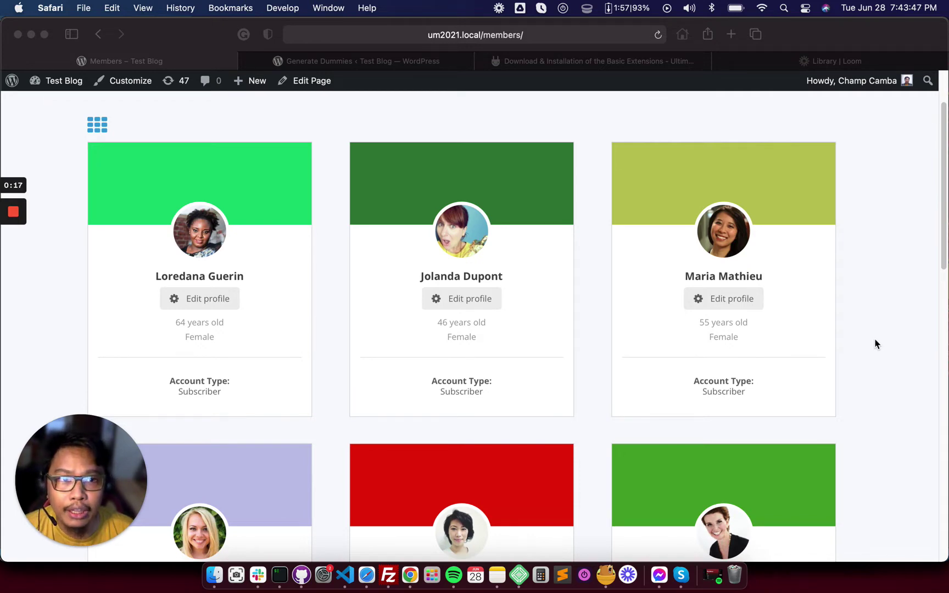
Read the Download & Installation extensions article and its plugin list, then go back to Generate Dummies
left_click(619, 59)
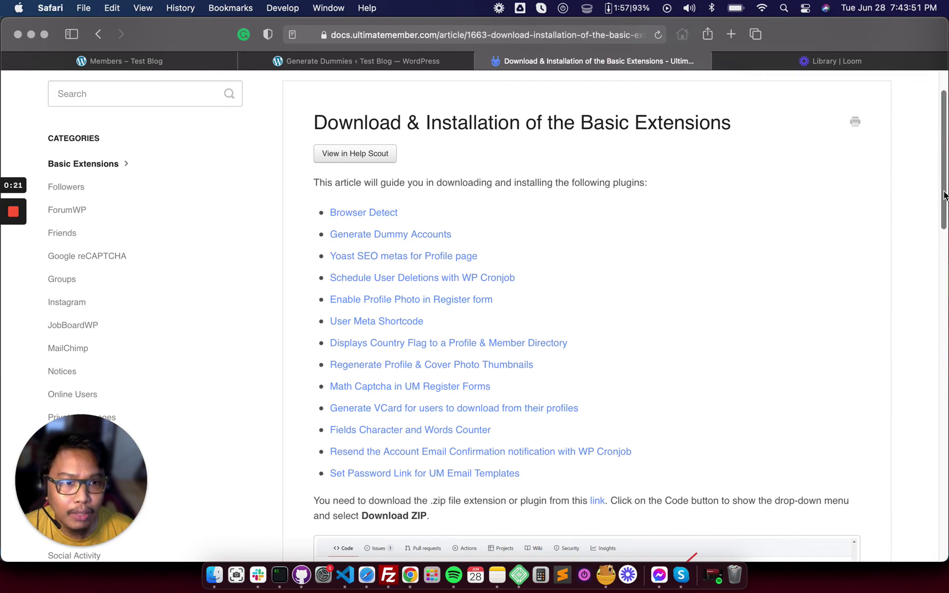
left_click_drag(943, 203, 938, 206)
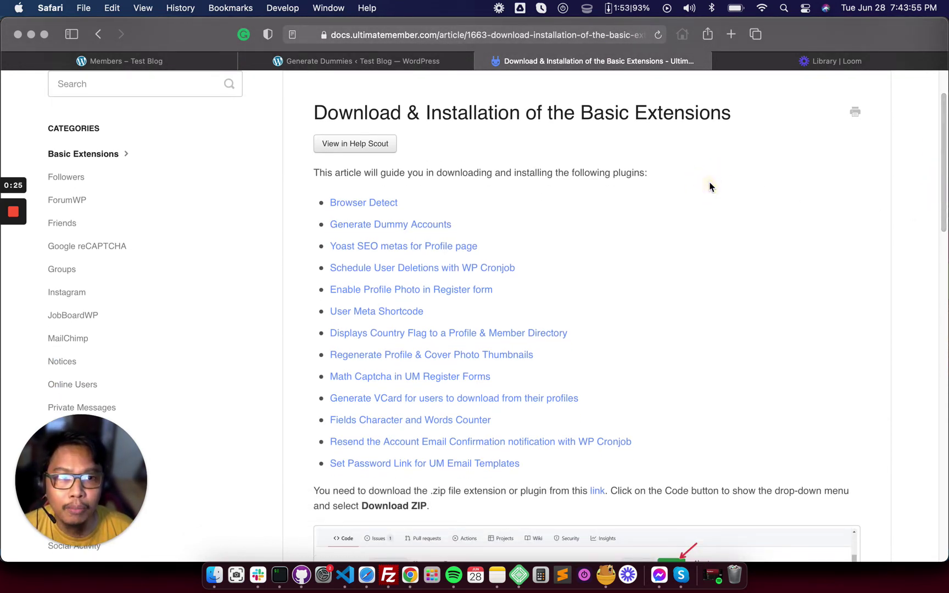
left_click_drag(941, 175, 941, 174)
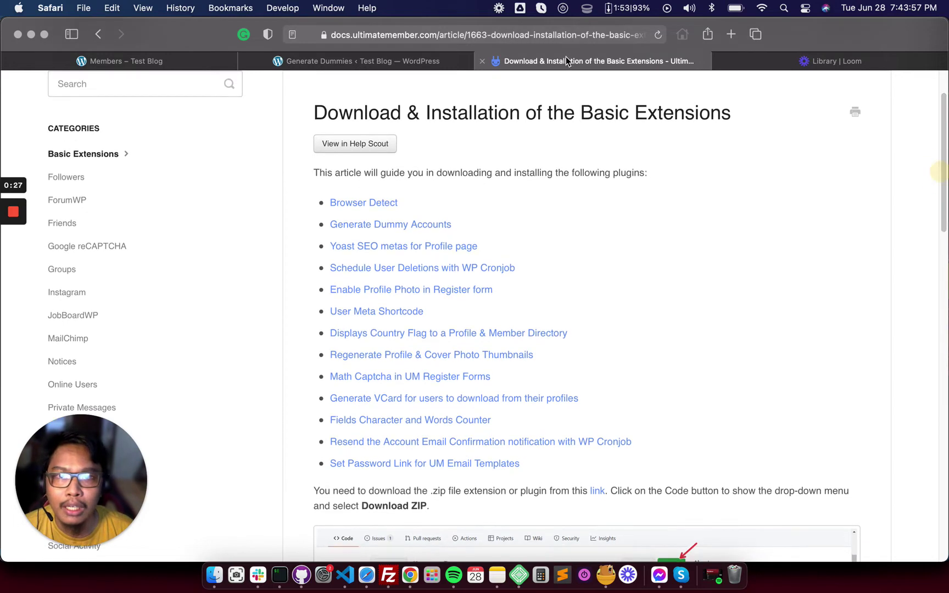
left_click(570, 34)
left_click(788, 187)
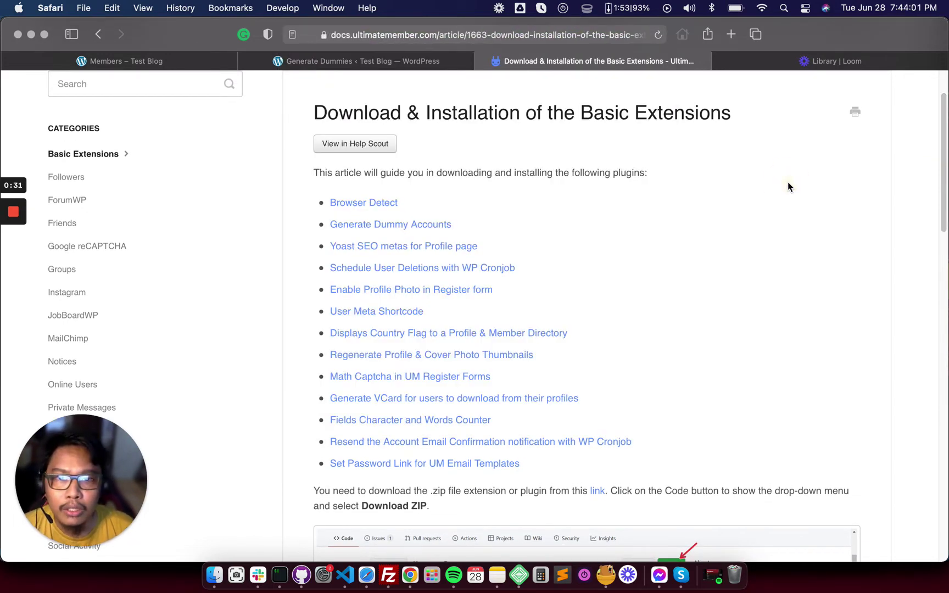
scroll(419, 231, "down", 1)
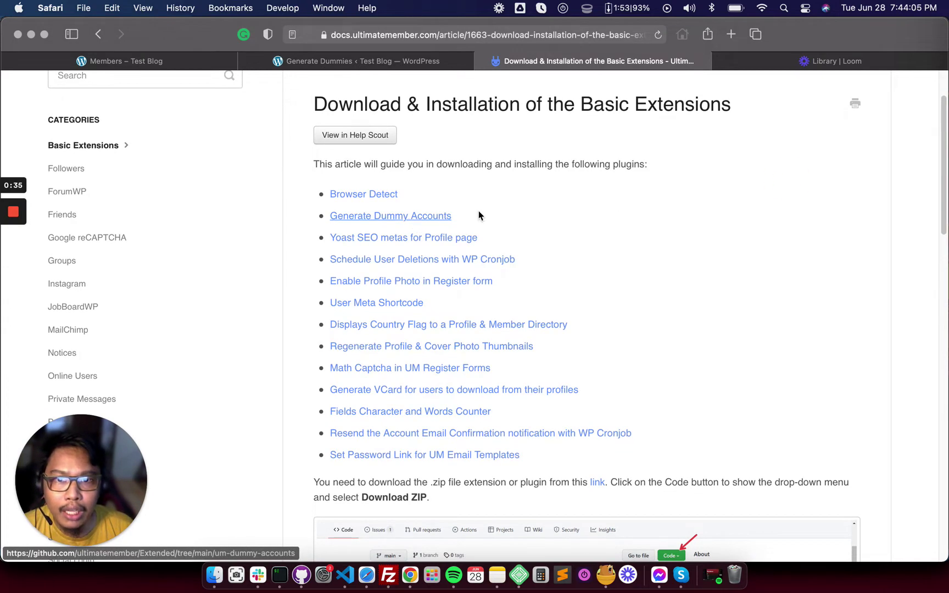
left_click(398, 61)
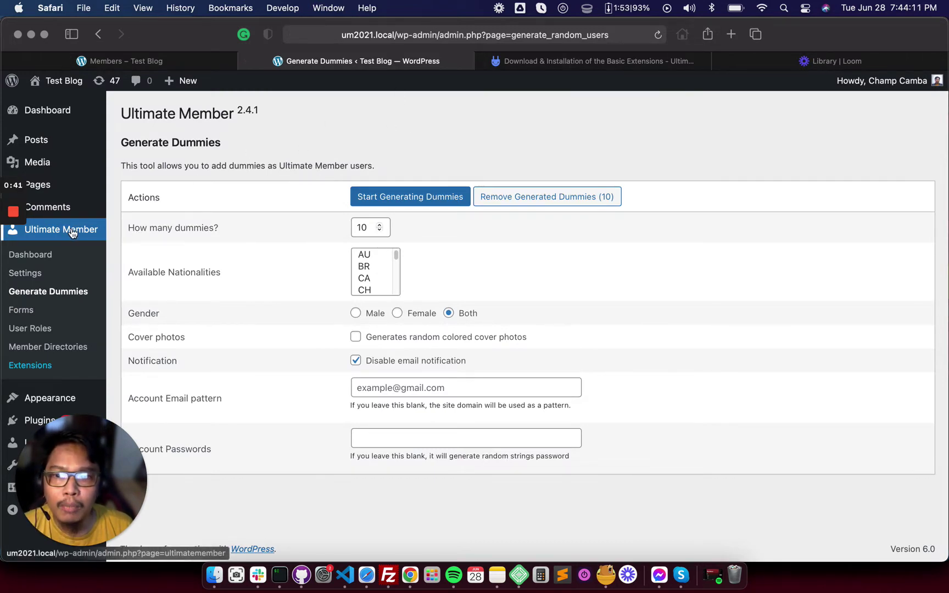
left_click(56, 292)
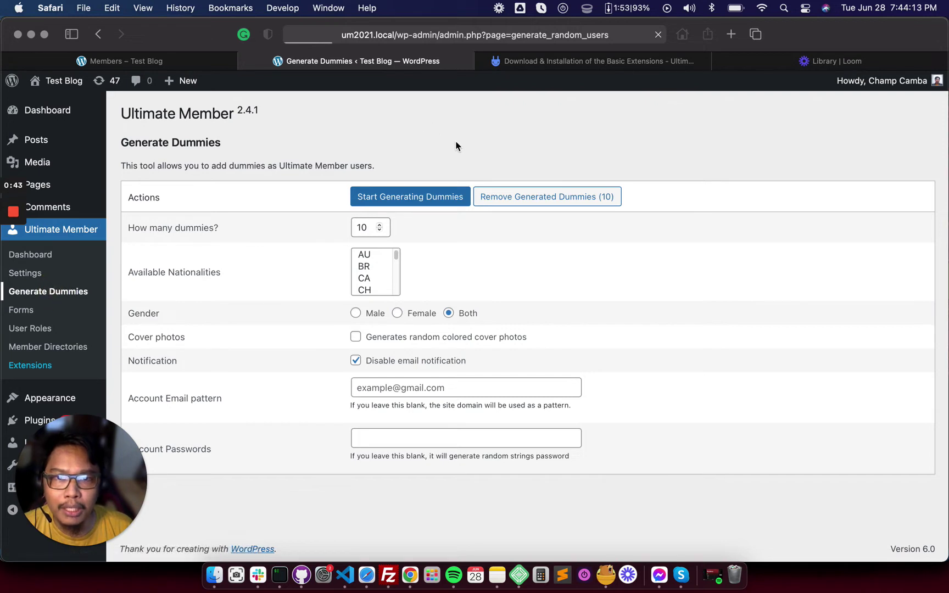
left_click(407, 145)
left_click(292, 224)
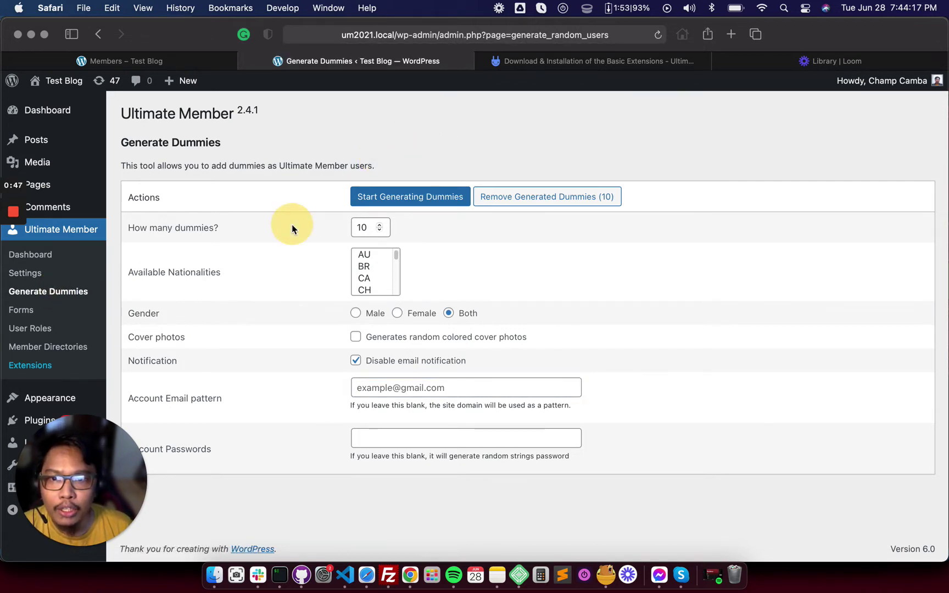
left_click(363, 228)
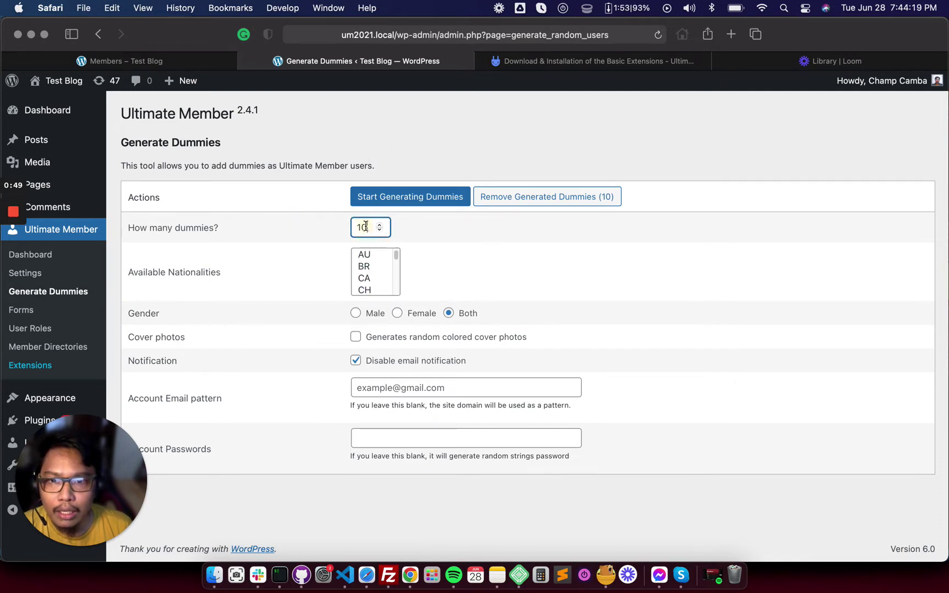
left_click(302, 231)
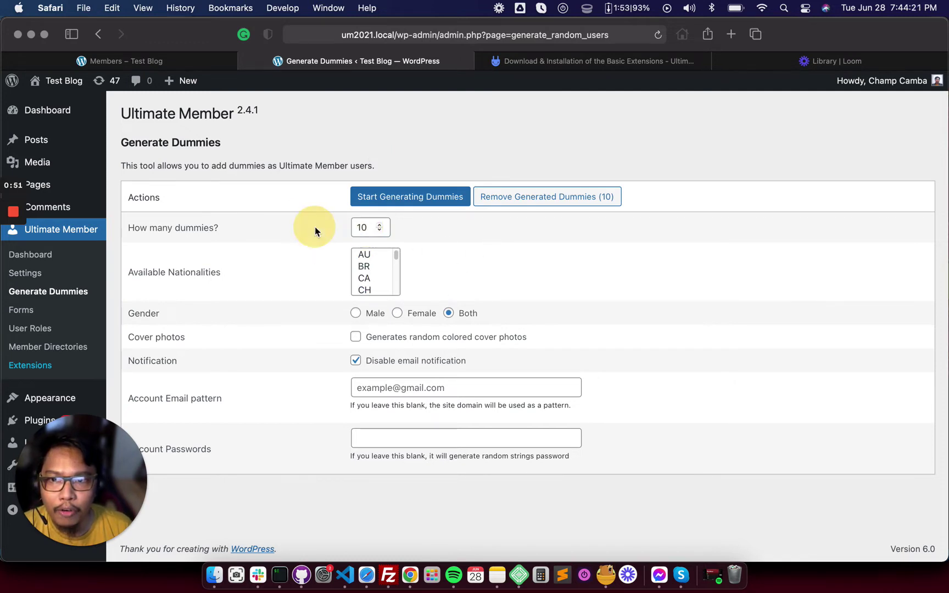
key("super+a")
type("10")
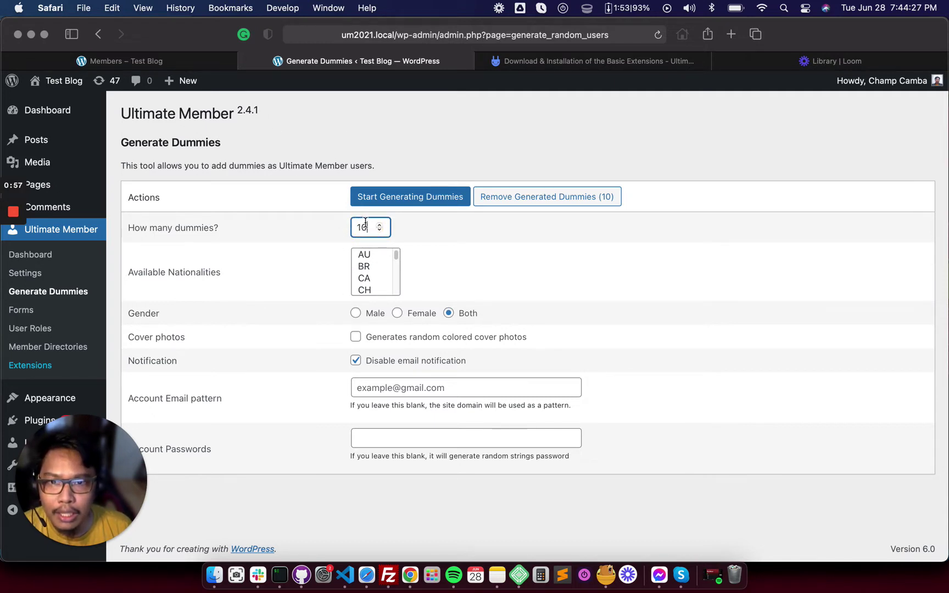
left_click_drag(367, 227, 324, 222)
left_click(308, 268)
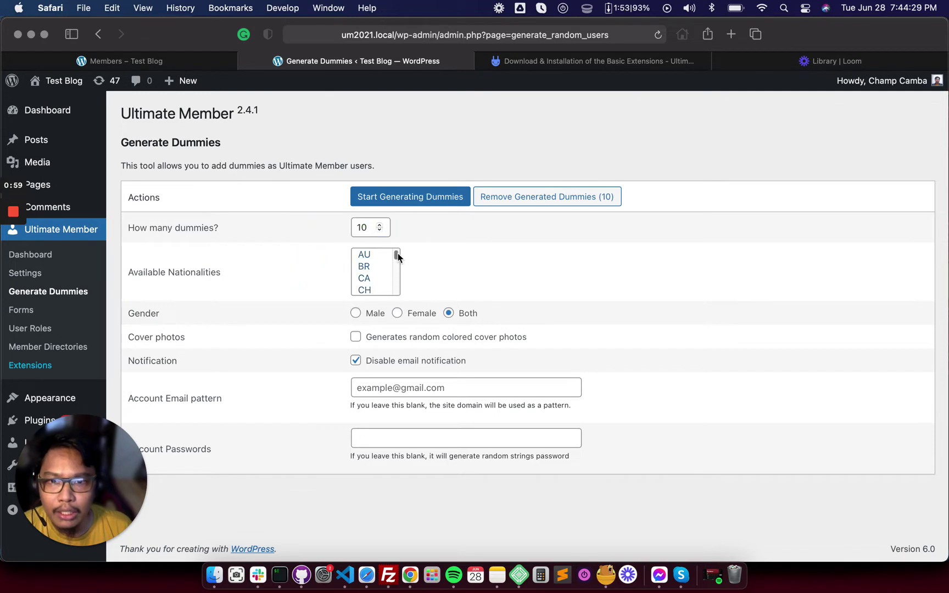
left_click_drag(395, 254, 381, 259)
scroll(383, 259, "down", 5)
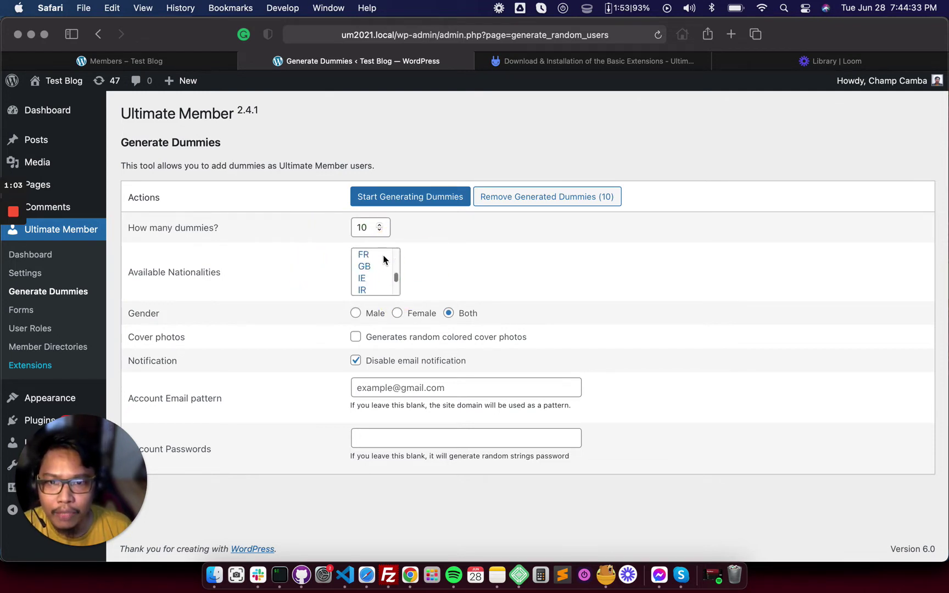
scroll(381, 266, "up", 1)
scroll(380, 262, "up", 4)
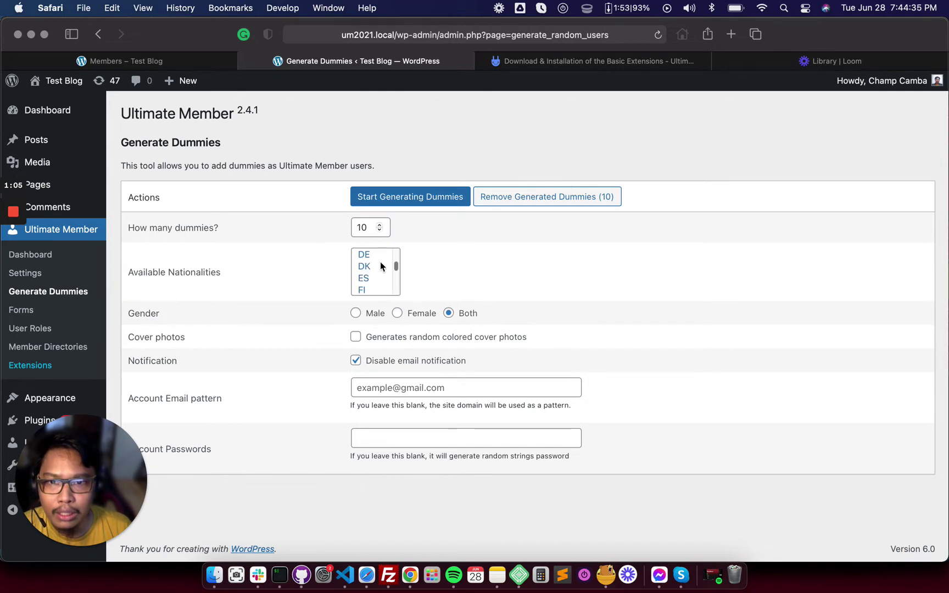
scroll(382, 258, "down", 4)
scroll(383, 261, "down", 2)
left_click(481, 264)
scroll(387, 270, "up", 4)
scroll(385, 272, "down", 1)
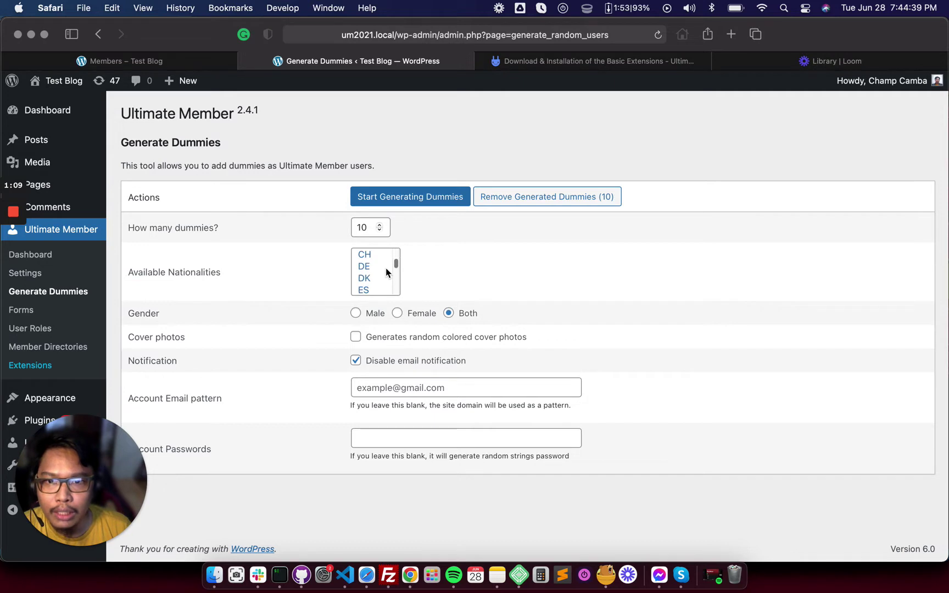
left_click(383, 255)
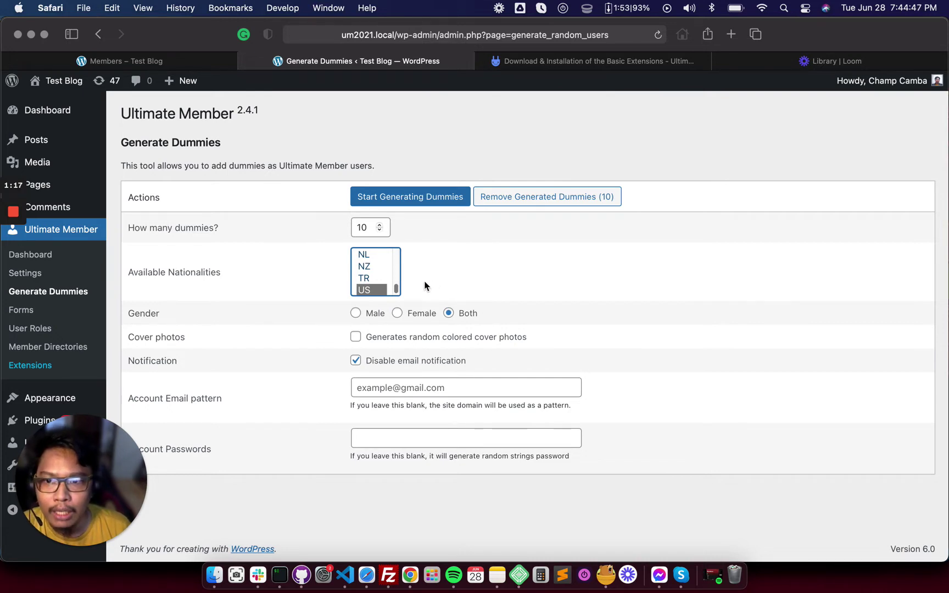
Make the dummies female only, with random colored cover photos
left_click(421, 317)
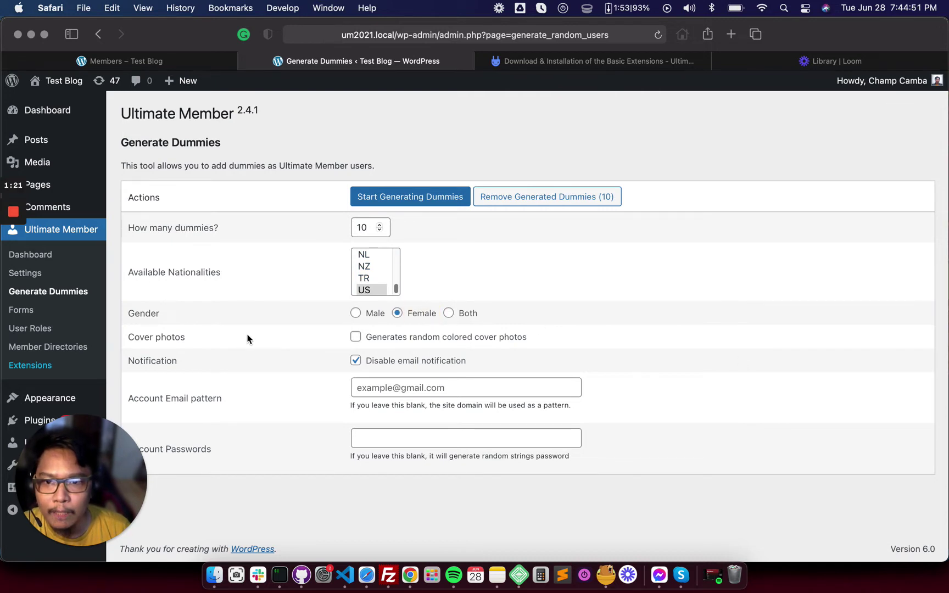
left_click(384, 339)
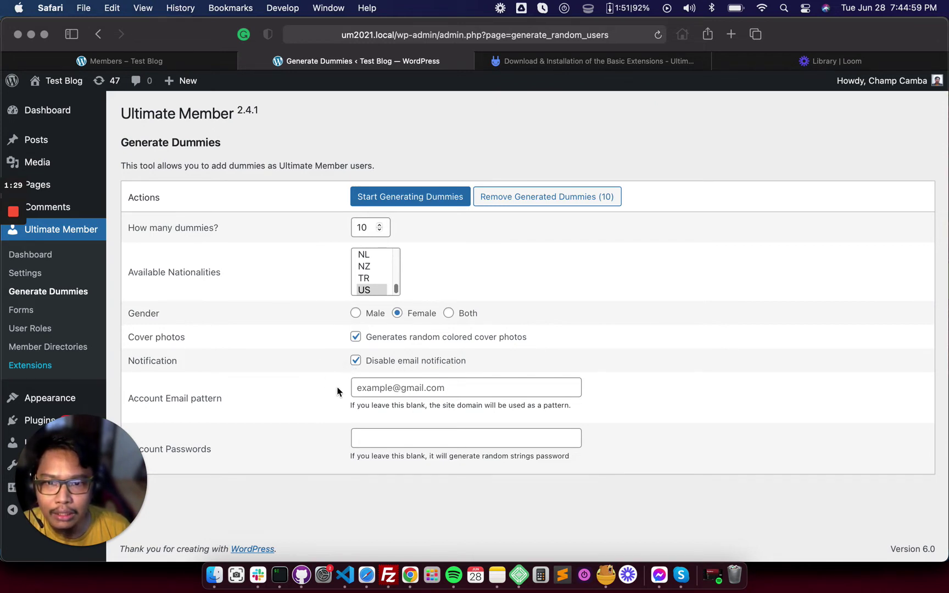
left_click(388, 389)
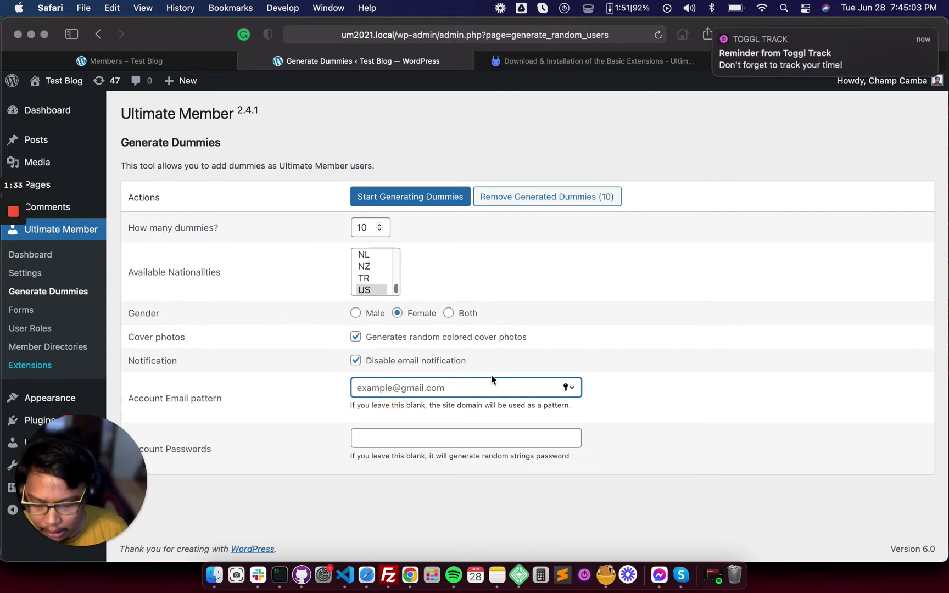
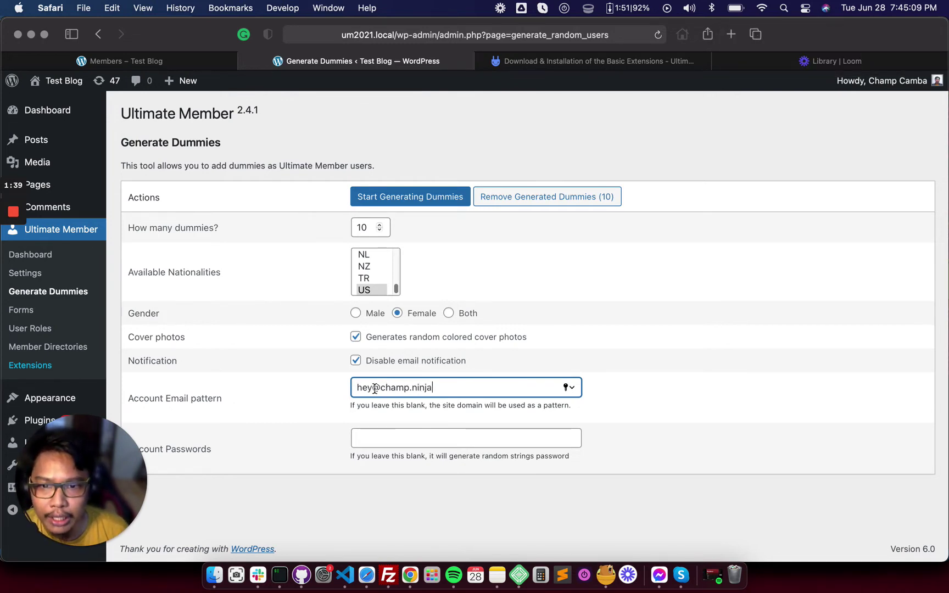
Enter the account email pattern with a custom domain, correcting its name part after a trial edit
left_click_drag(374, 389, 354, 388)
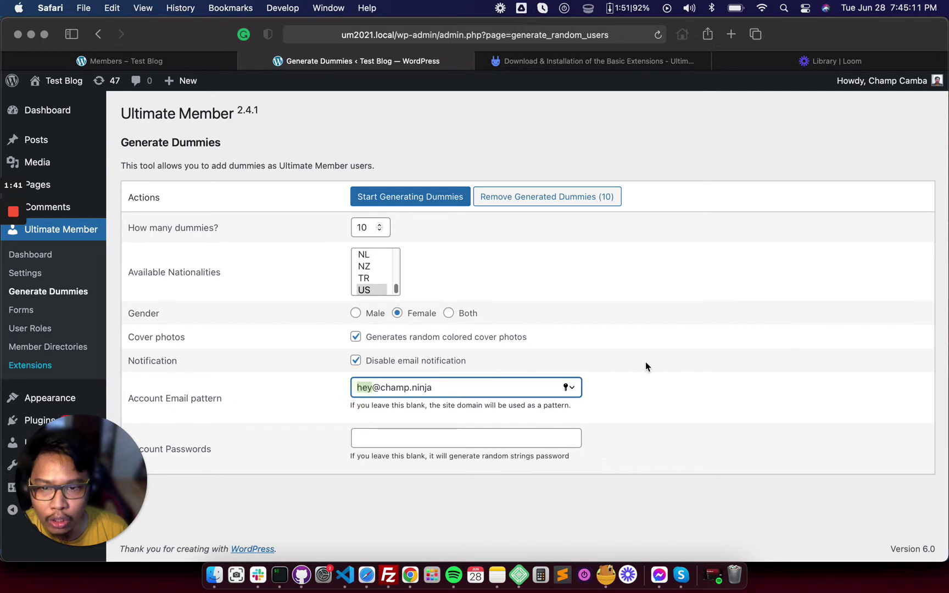
type("12345\\")
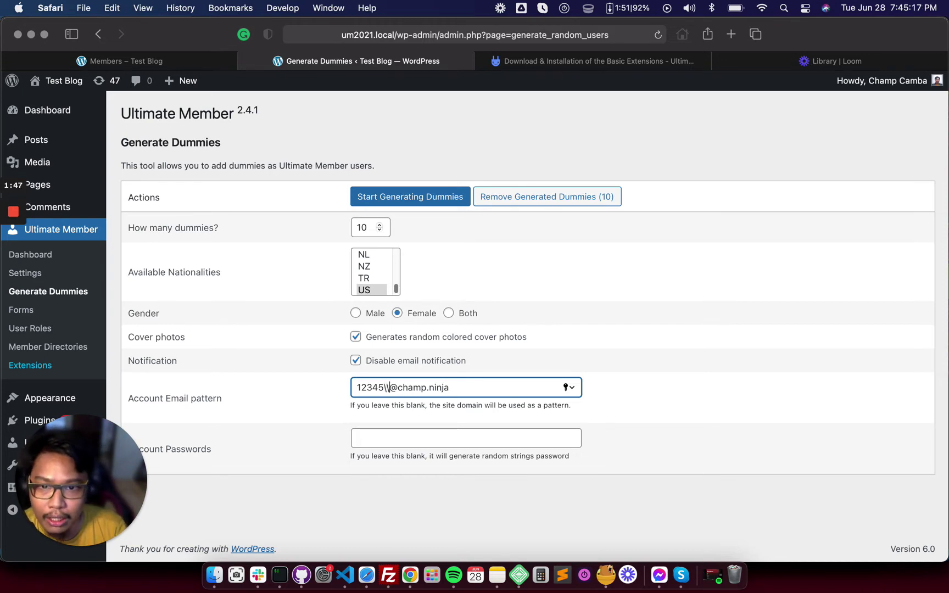
key("BackSpace")
key("BackSpace")
key("BackSpace")
key("BackSpace")
key("BackSpace")
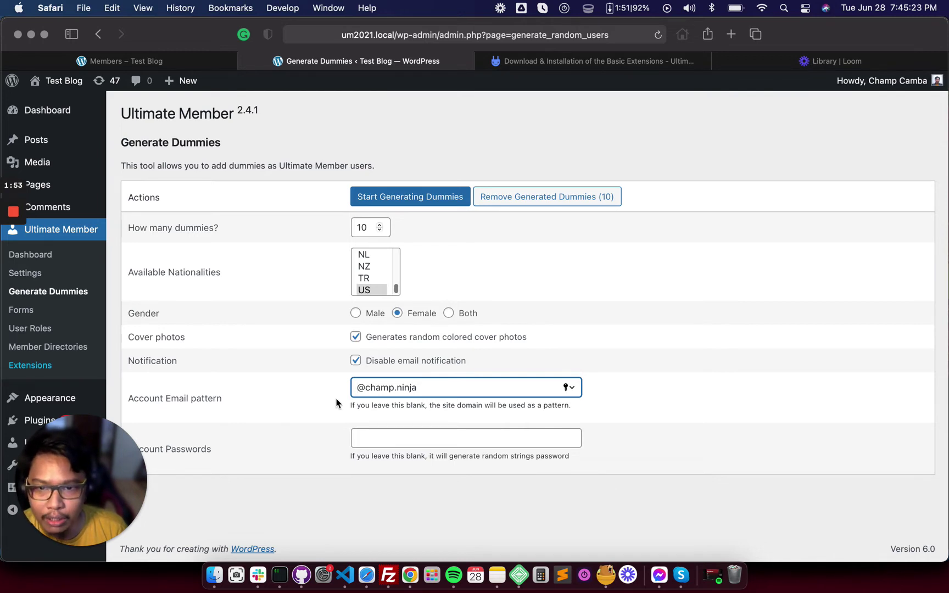
left_click(358, 388)
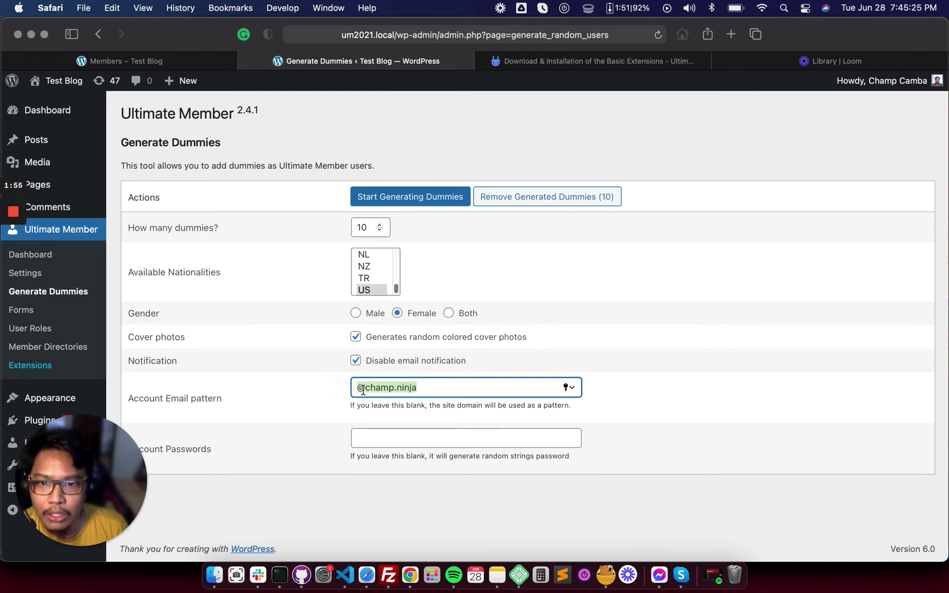
type("hey")
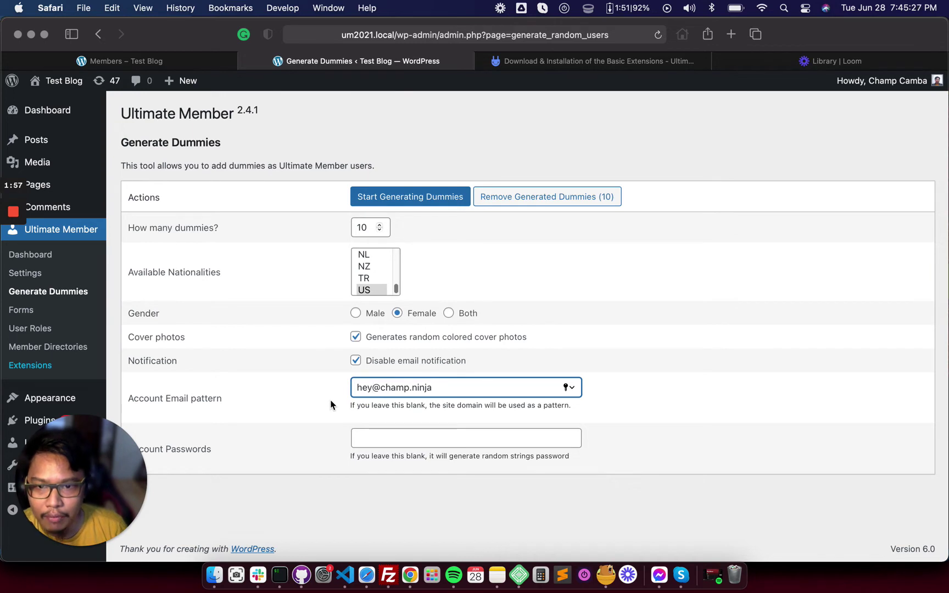
left_click(332, 401)
left_click(404, 441)
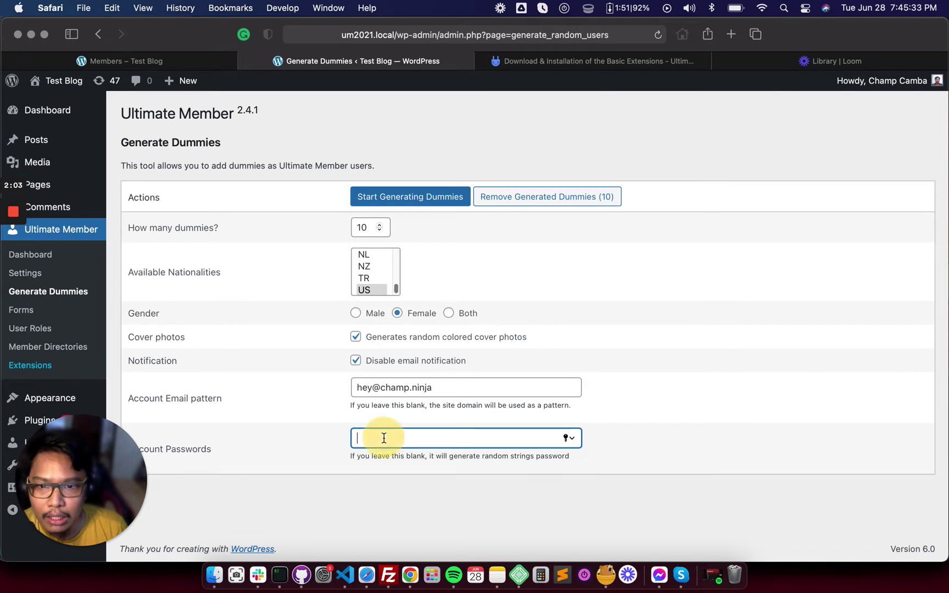
Type the shared password for the dummy accounts
type("••")
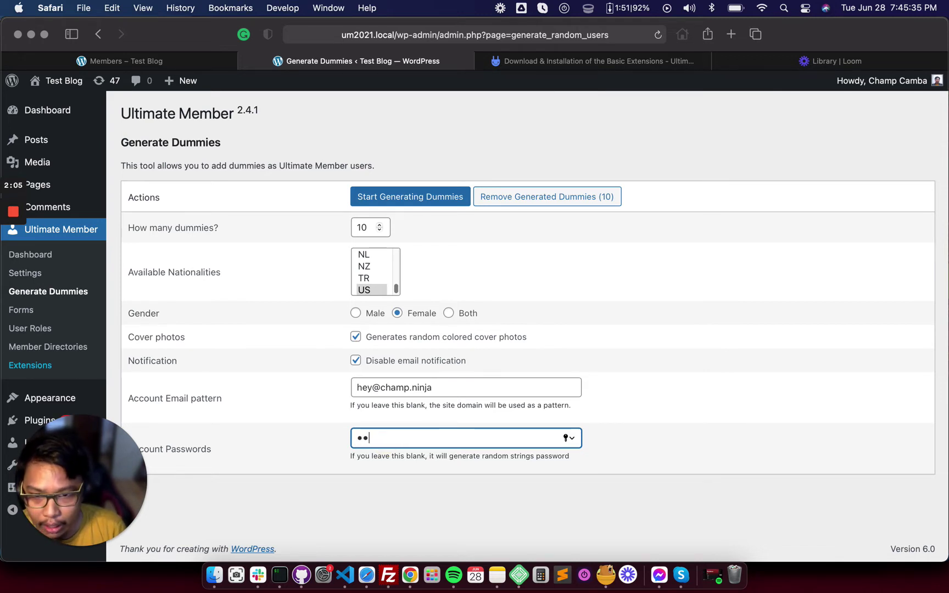
type("••••••")
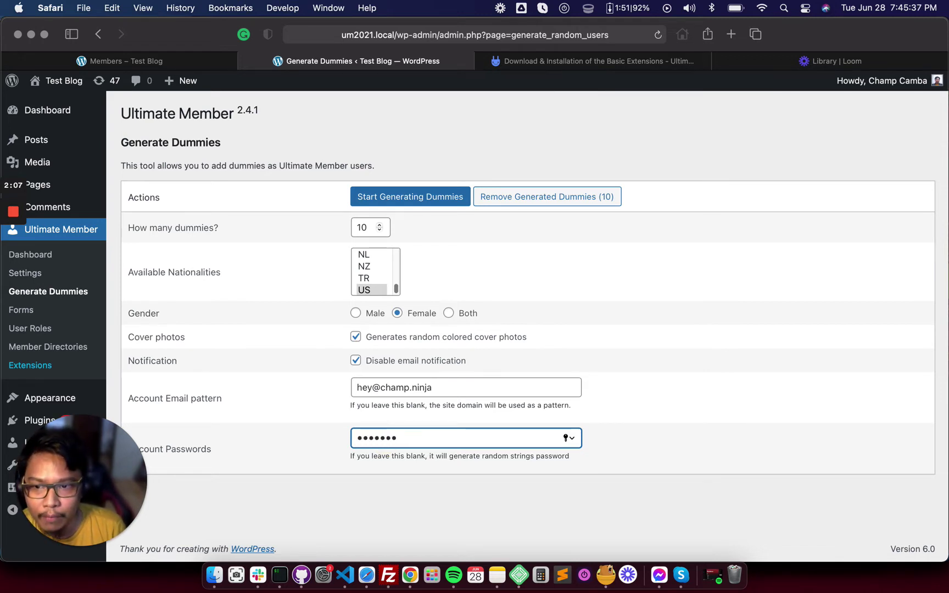
left_click(306, 255)
Start generating the dummy accounts and decline Safari's offer to save the password
left_click(421, 196)
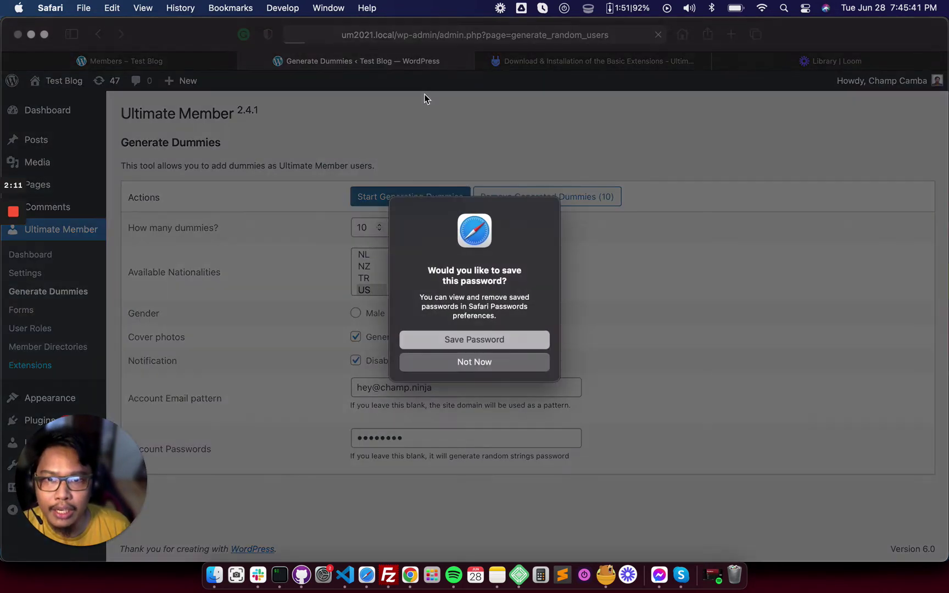
left_click(507, 372)
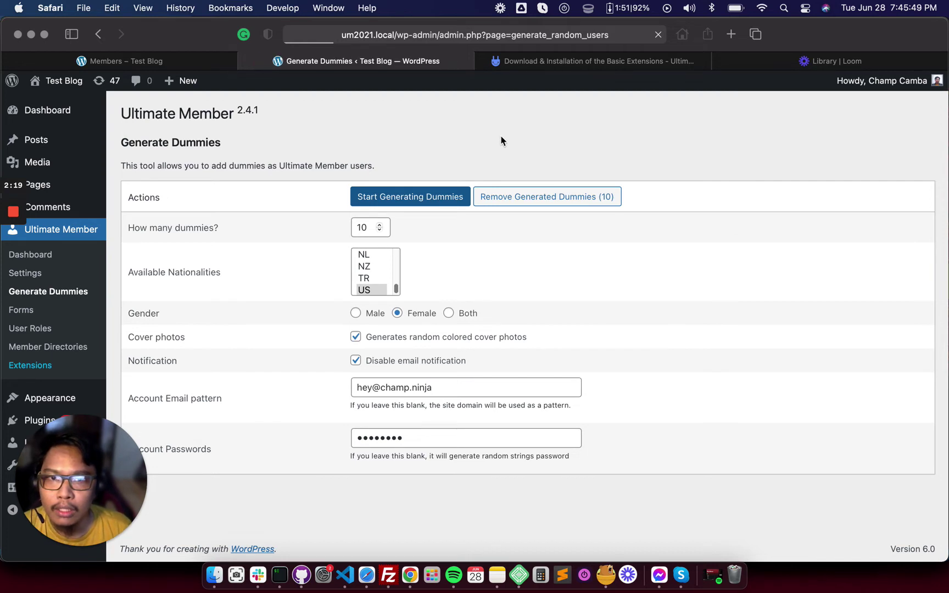
left_click(486, 231)
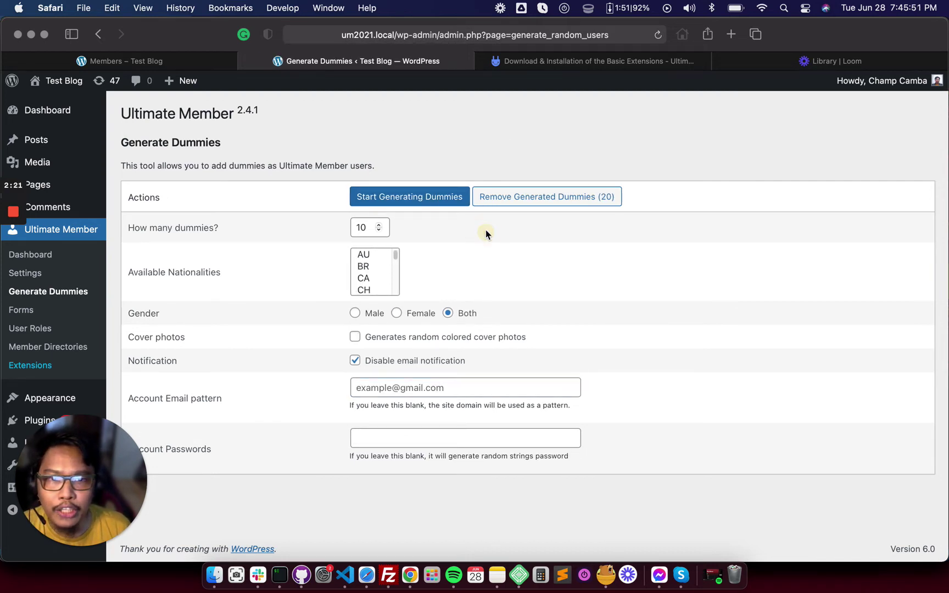
double_click(371, 233)
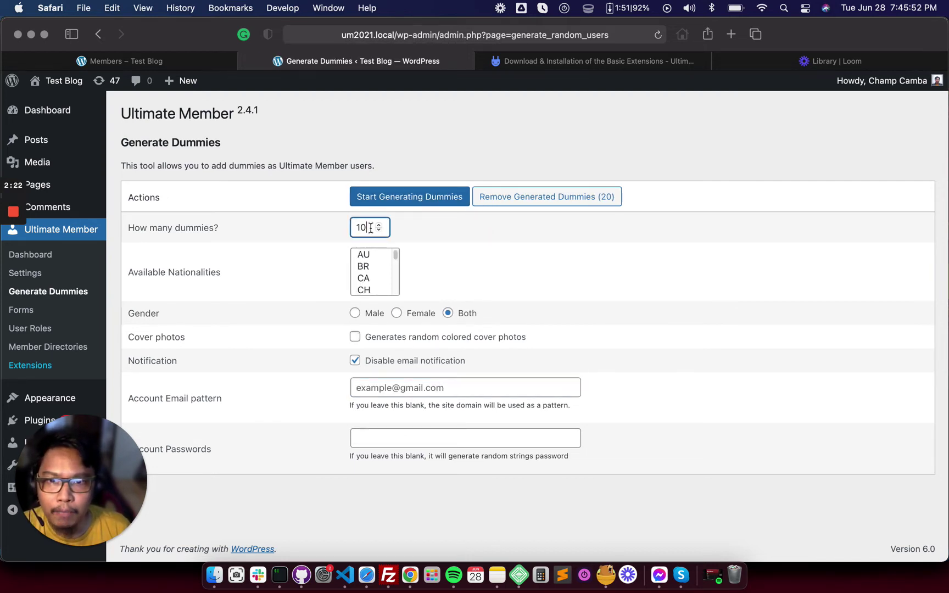
left_click(300, 234)
left_click(335, 227)
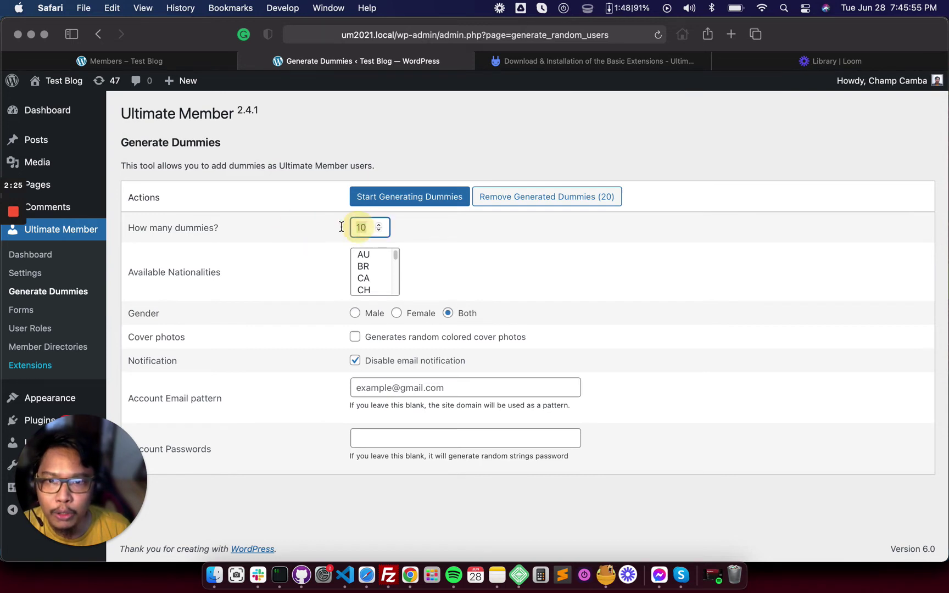
left_click(333, 235)
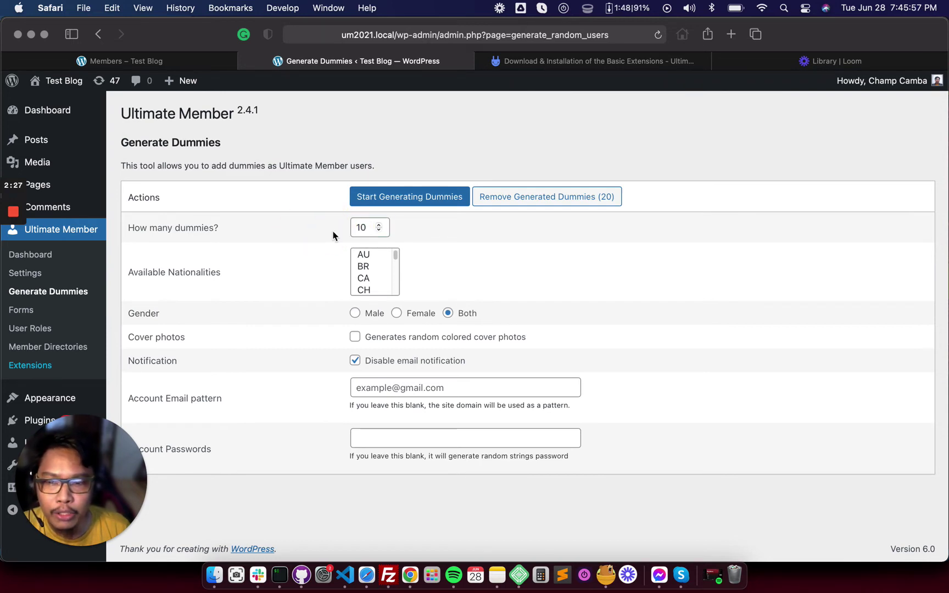
left_click(374, 230)
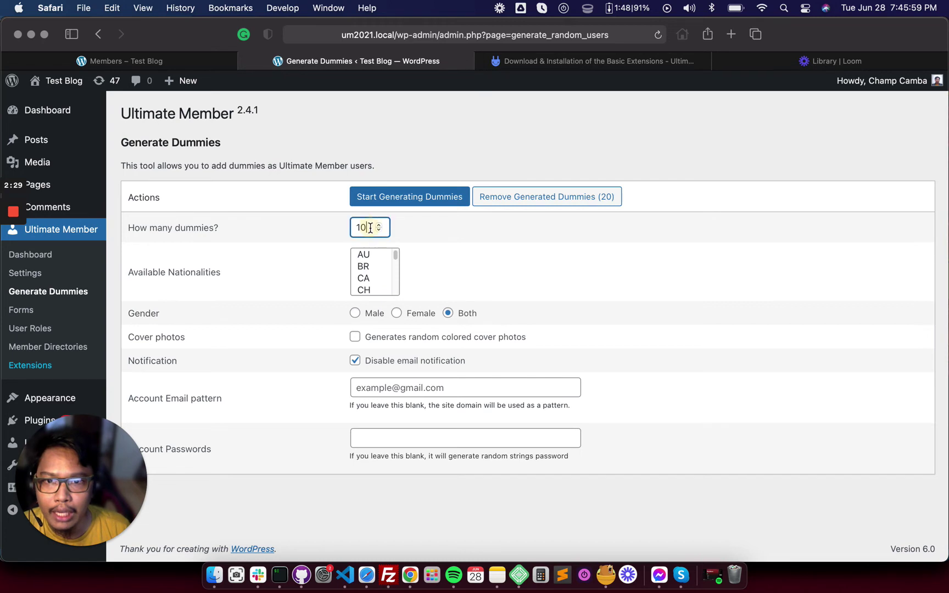
type("0")
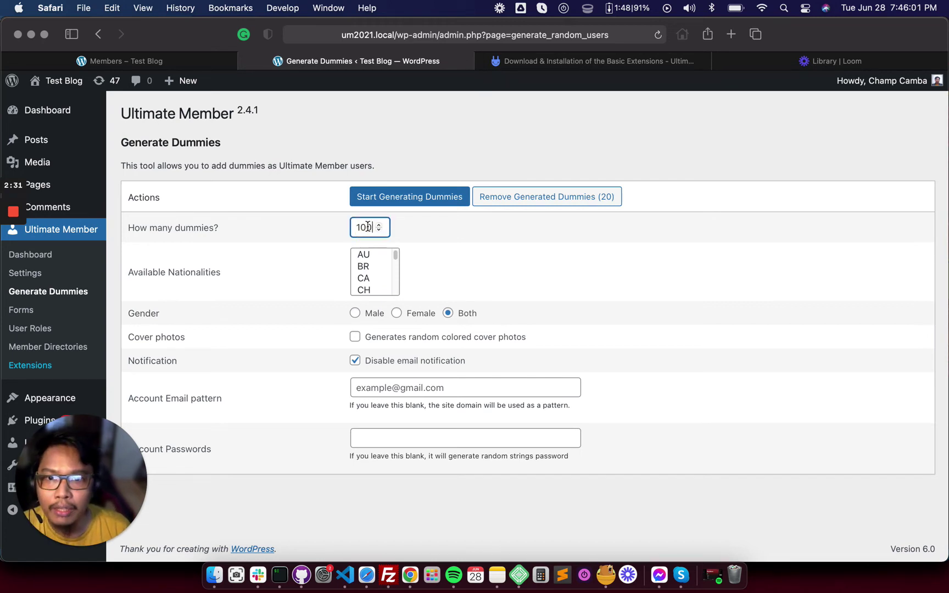
left_click_drag(366, 228, 347, 228)
type("1")
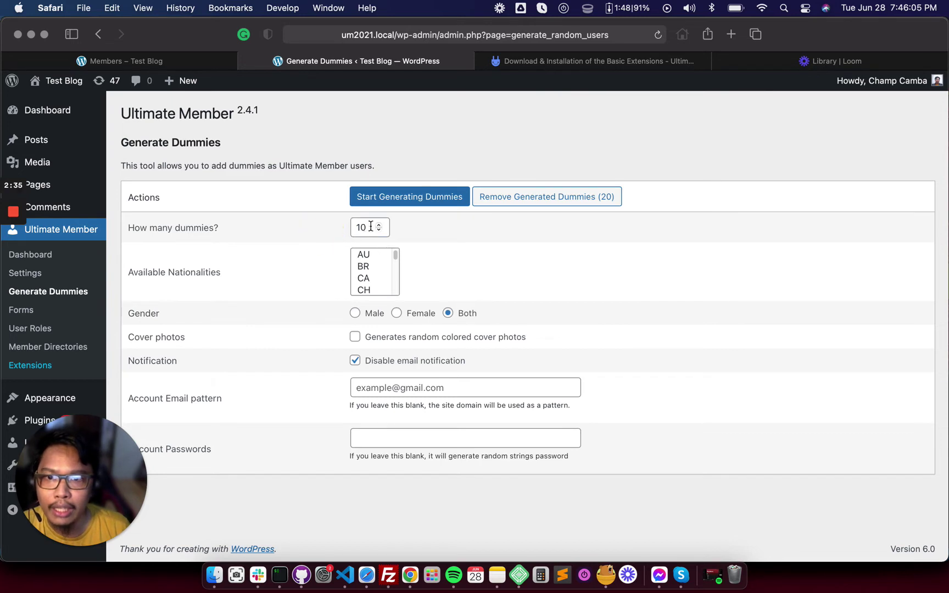
left_click_drag(369, 227, 339, 232)
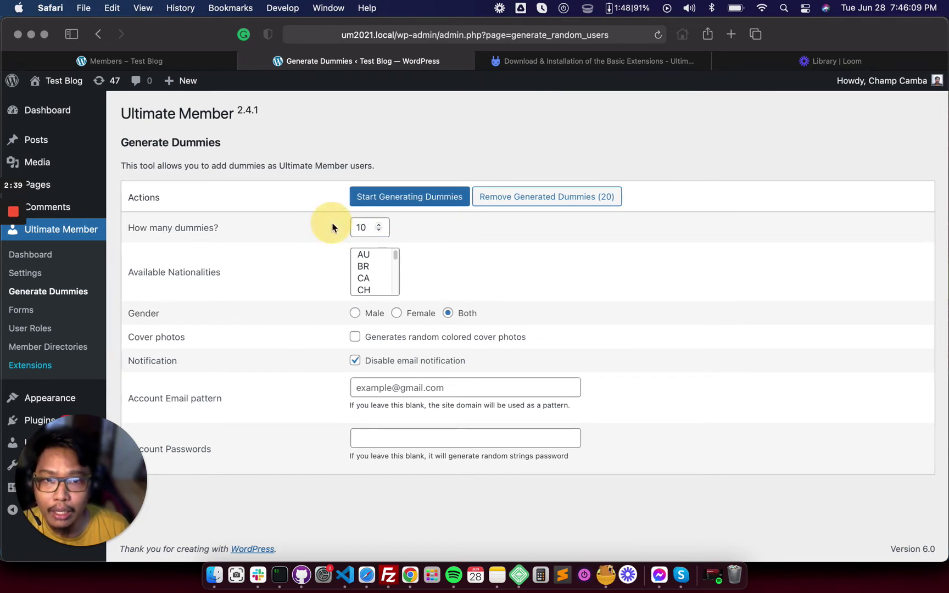
left_click(372, 226)
left_click(439, 229)
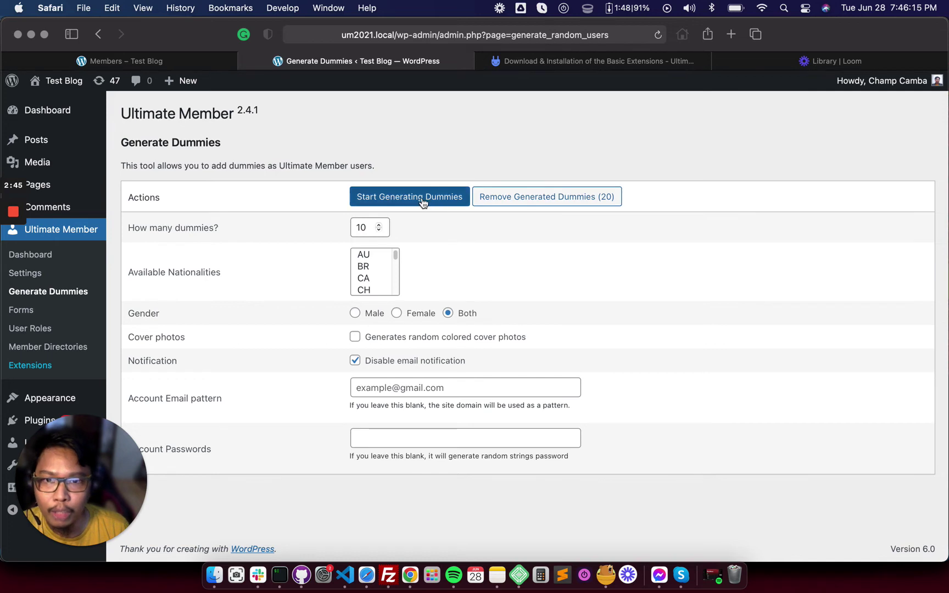
Generate 5 more dummy users, raising the total from 20 to 25
left_click(332, 228)
type("5")
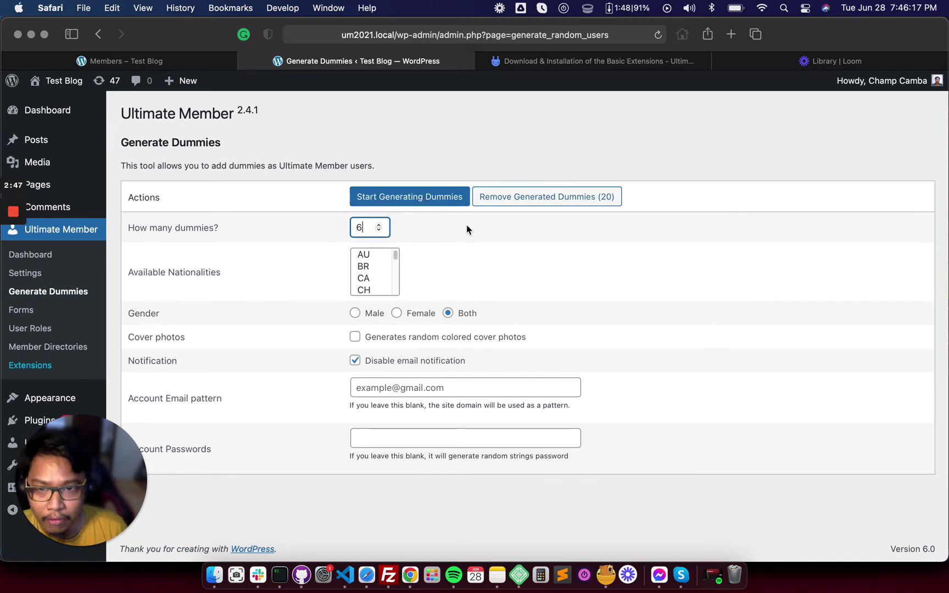
key("BackSpace")
type("5")
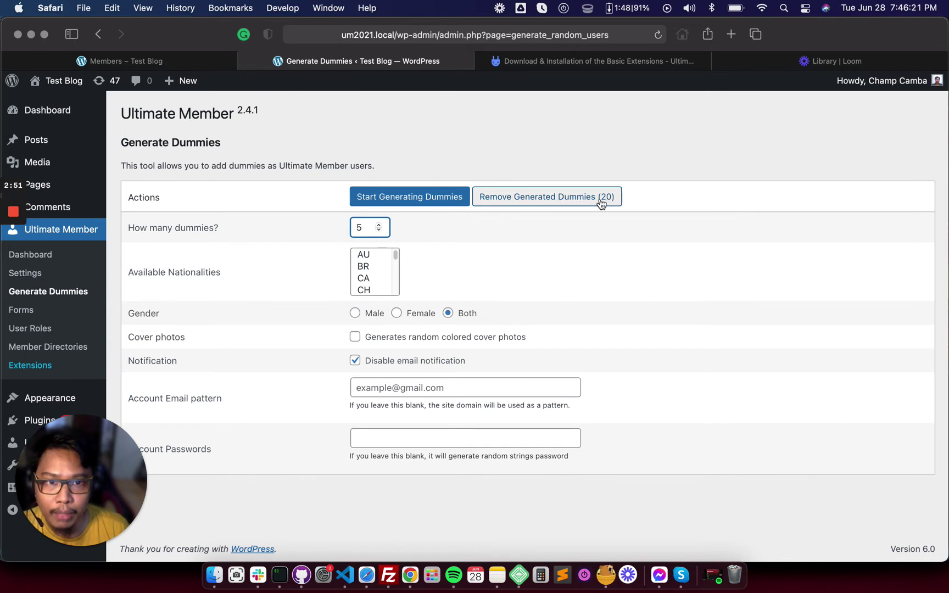
left_click(427, 200)
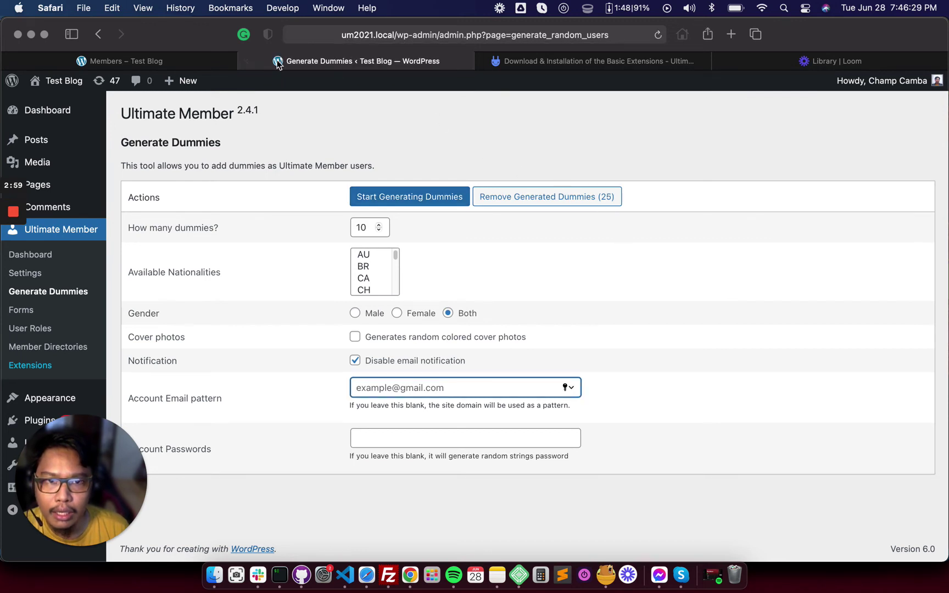
left_click(210, 62)
Reload the Members directory and scroll through the new member cards with photos and coloured covers
left_click(657, 36)
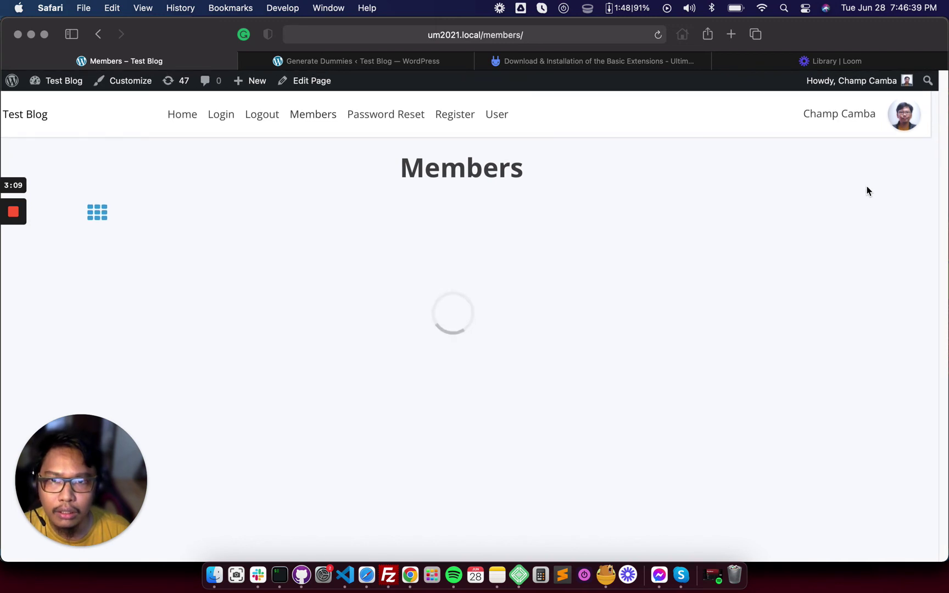
scroll(868, 185, "down", 3)
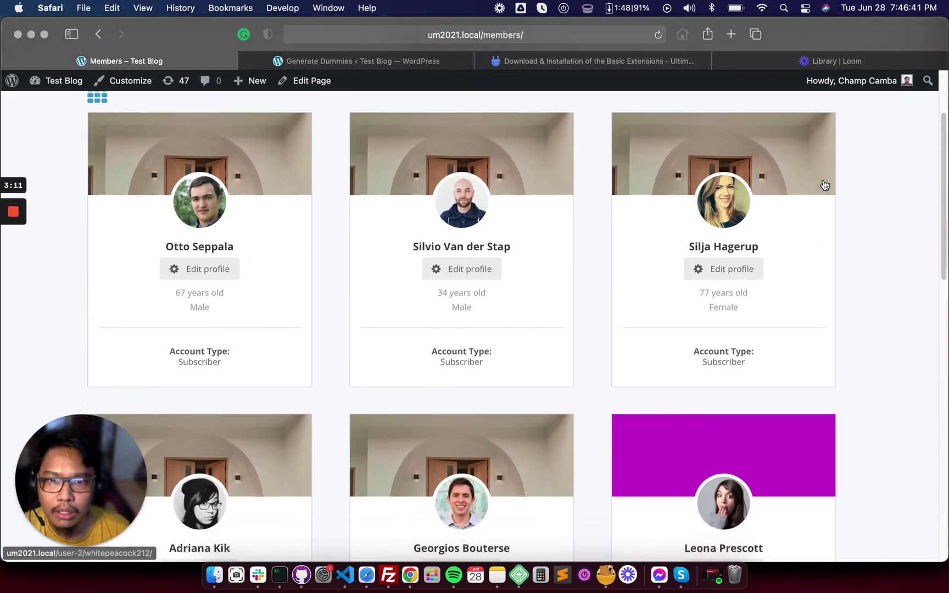
scroll(879, 214, "down", 5)
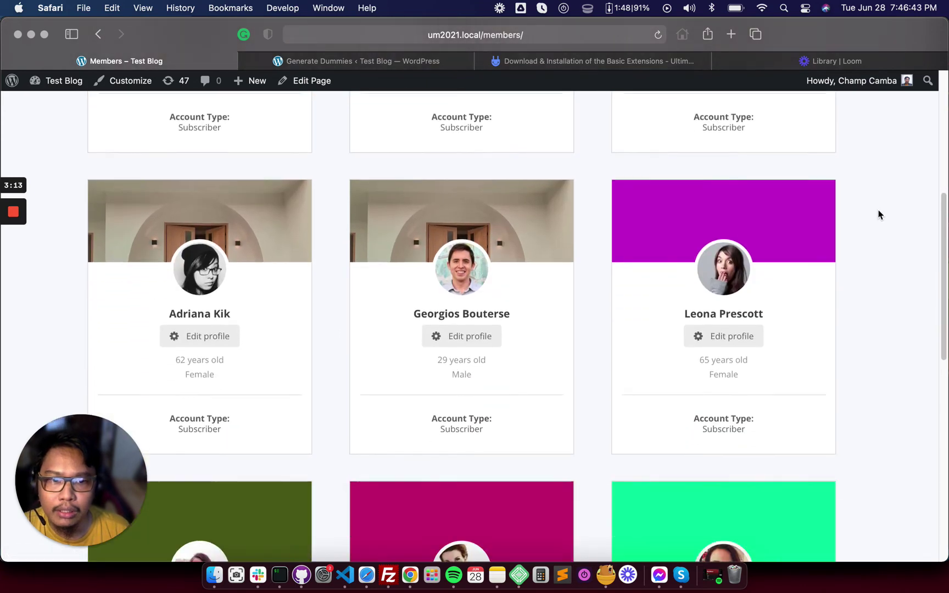
scroll(878, 210, "down", 2)
scroll(878, 209, "up", 6)
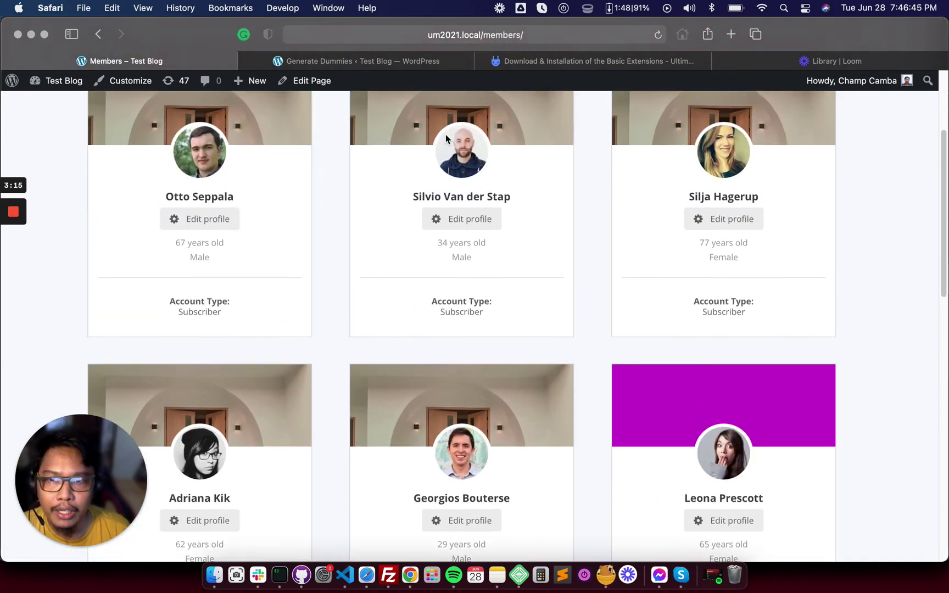
scroll(166, 147, "up", 1)
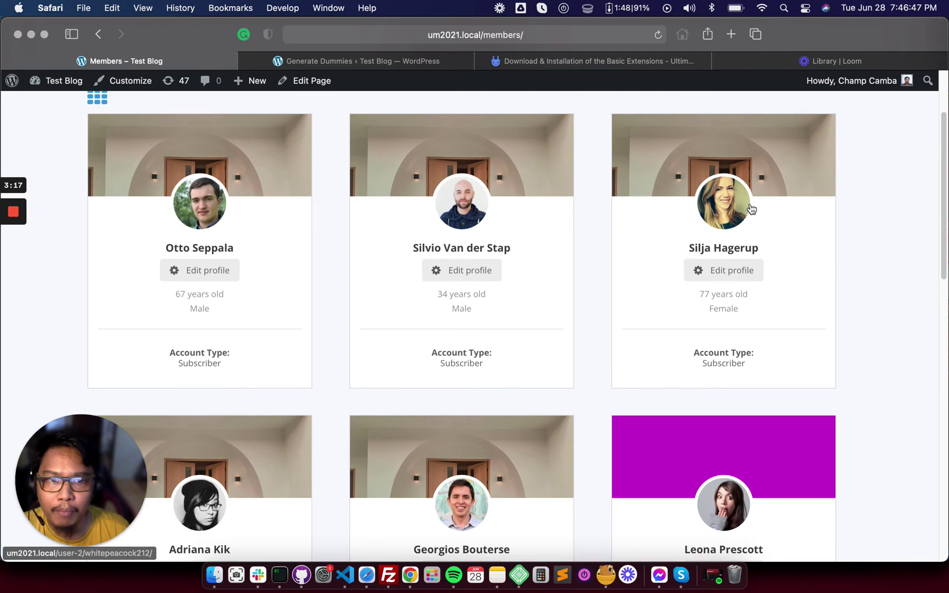
scroll(611, 282, "down", 2)
scroll(577, 319, "up", 1)
scroll(508, 376, "down", 3)
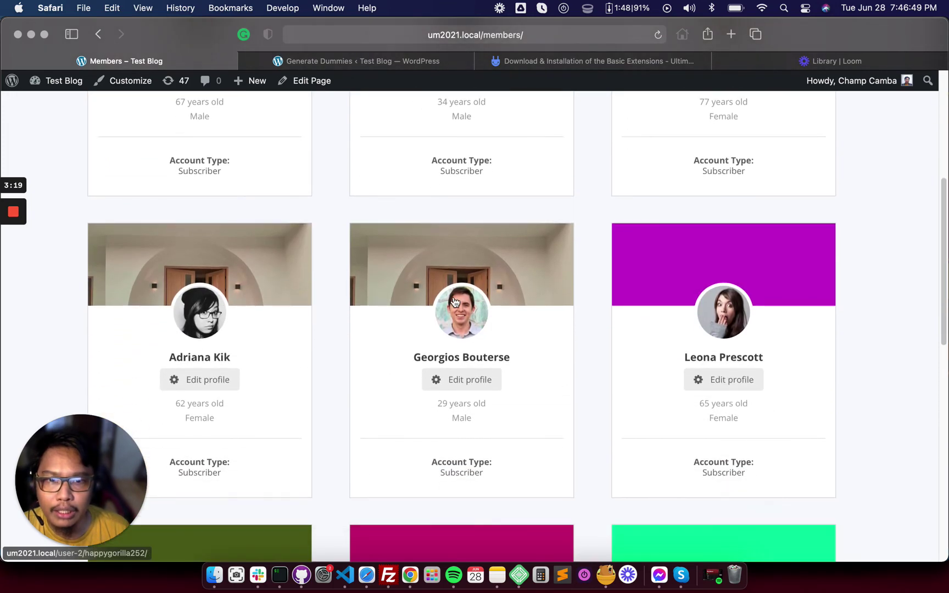
scroll(720, 248, "down", 4)
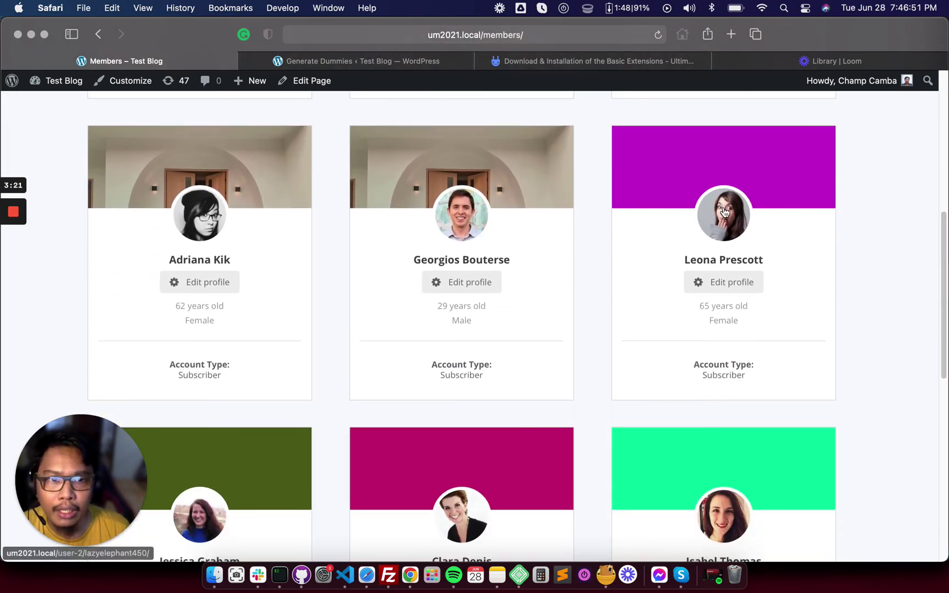
scroll(278, 388, "down", 5)
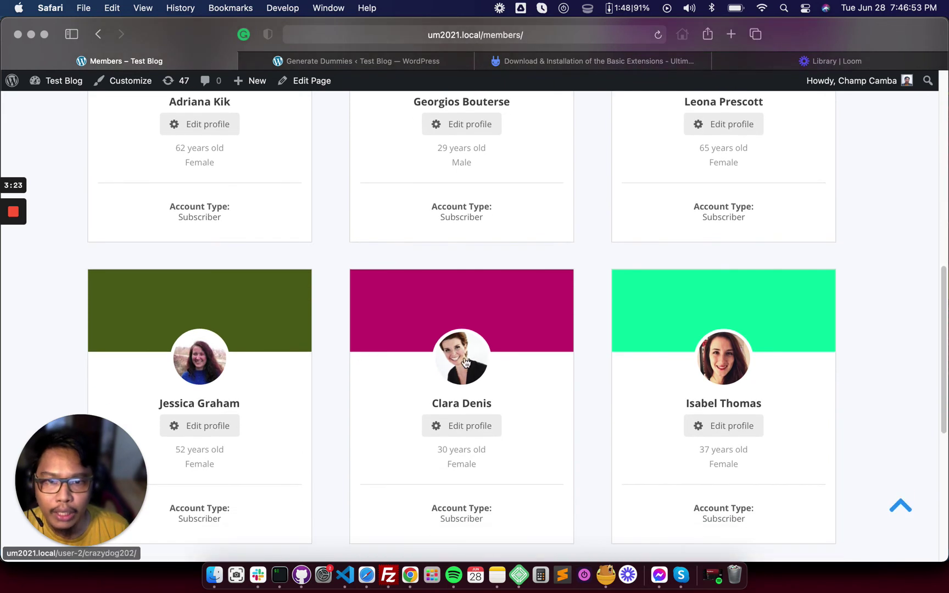
scroll(737, 471, "up", 1)
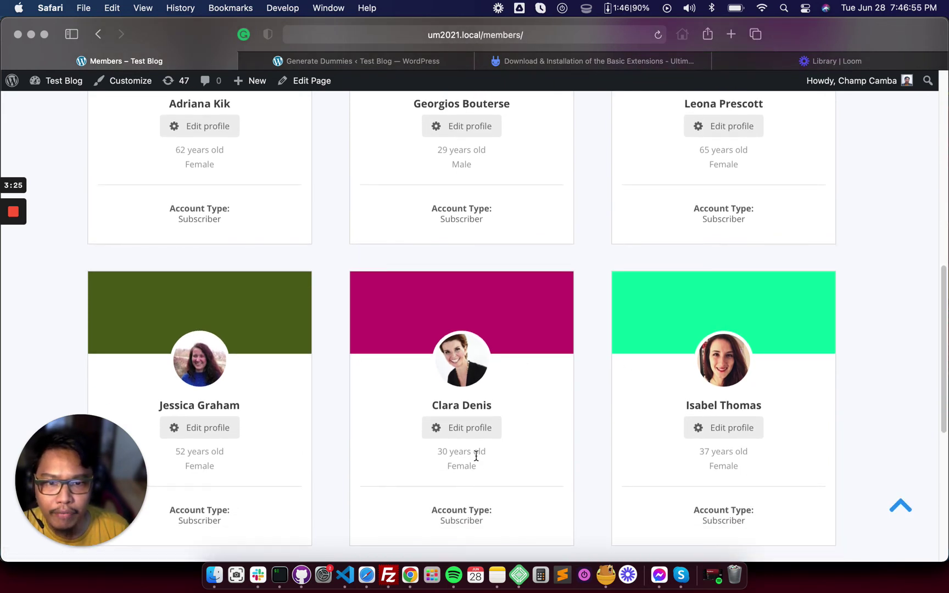
scroll(476, 456, "down", 2)
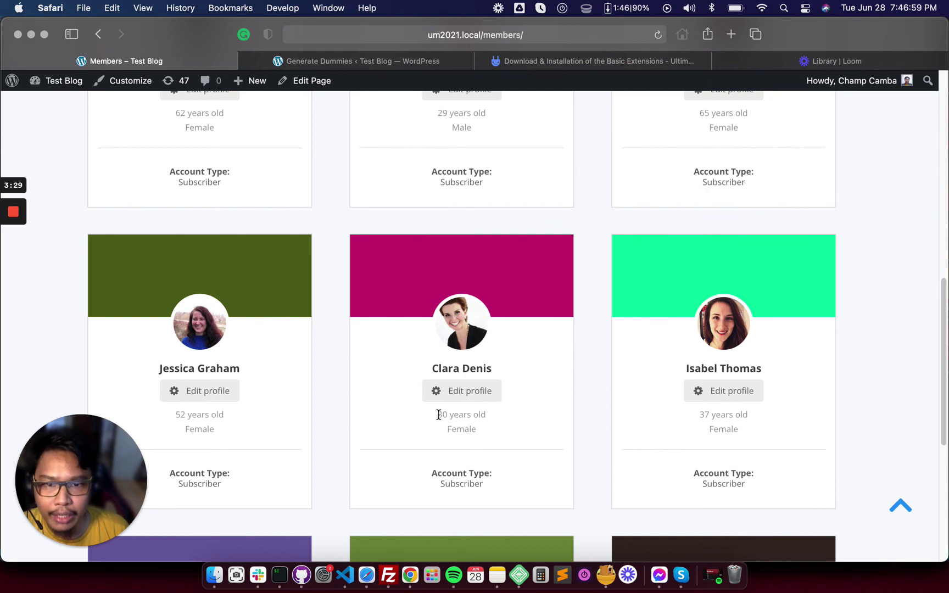
Inspect a member card's age and name, then scroll down to the five-page pagination
left_click_drag(438, 414, 486, 416)
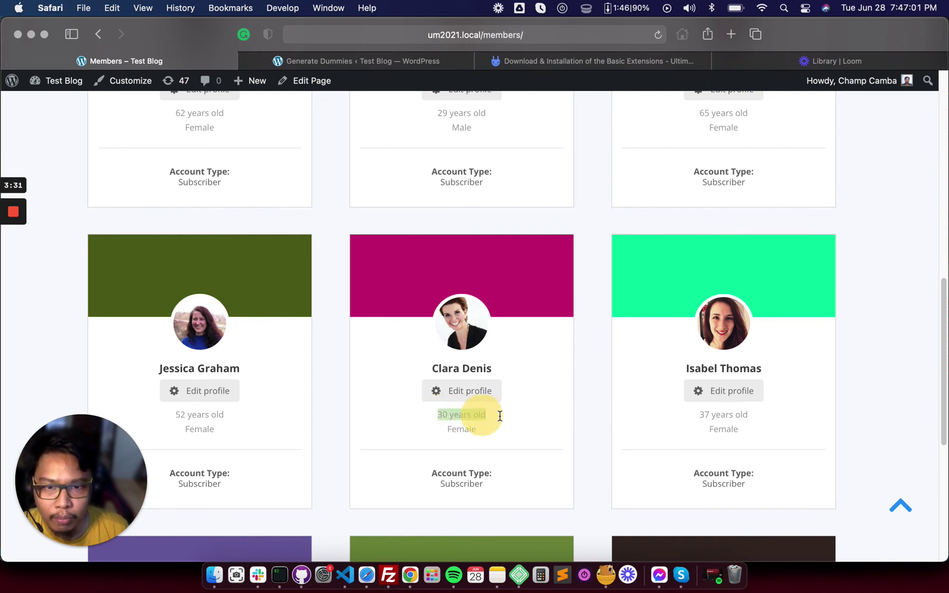
left_click(430, 368)
left_click_drag(430, 367, 519, 368)
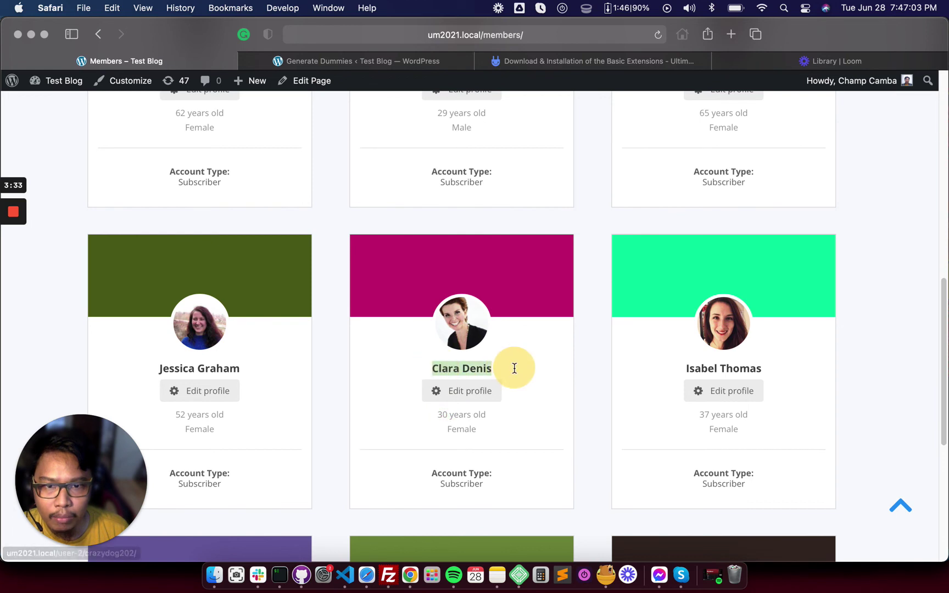
scroll(731, 336, "down", 2)
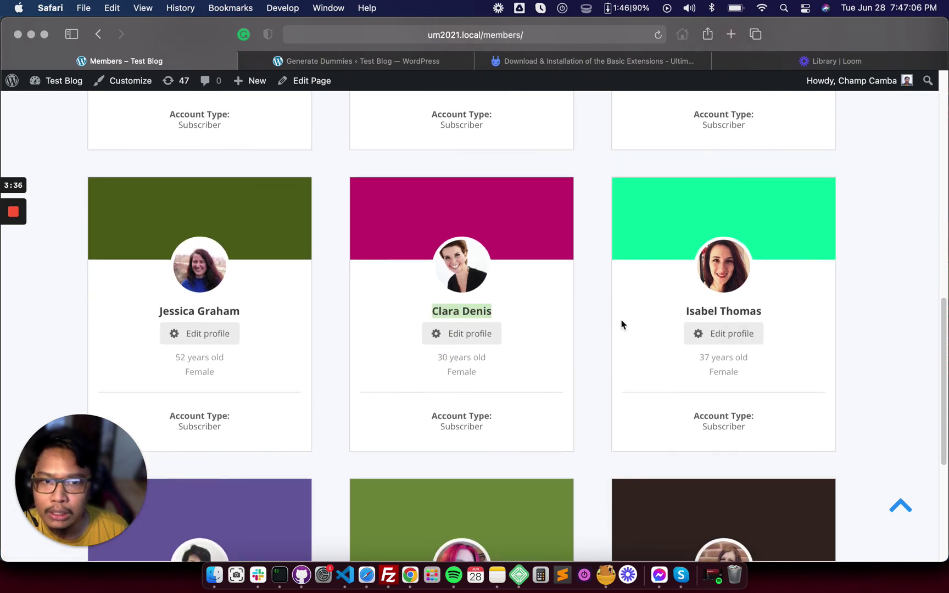
left_click(597, 318)
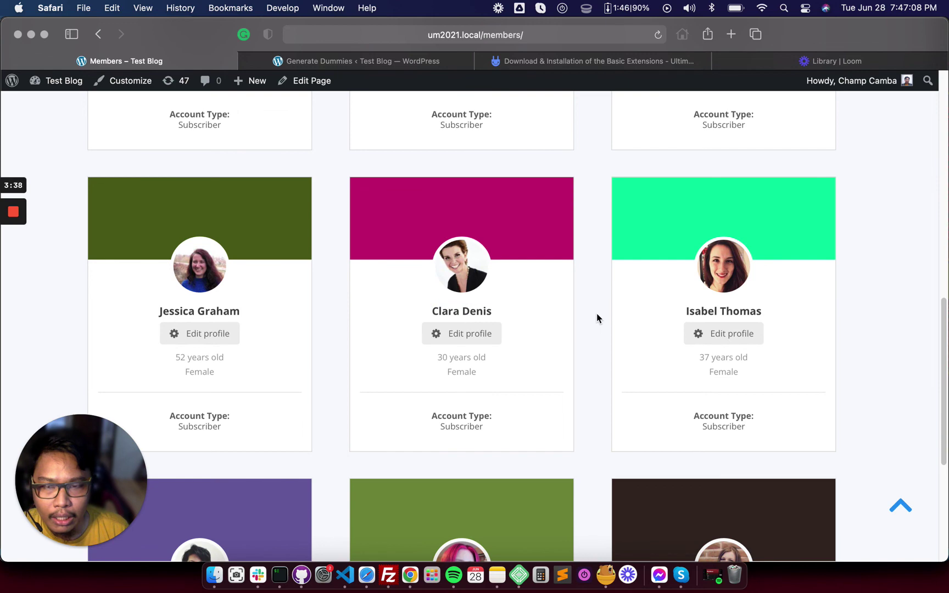
scroll(599, 318, "down", 2)
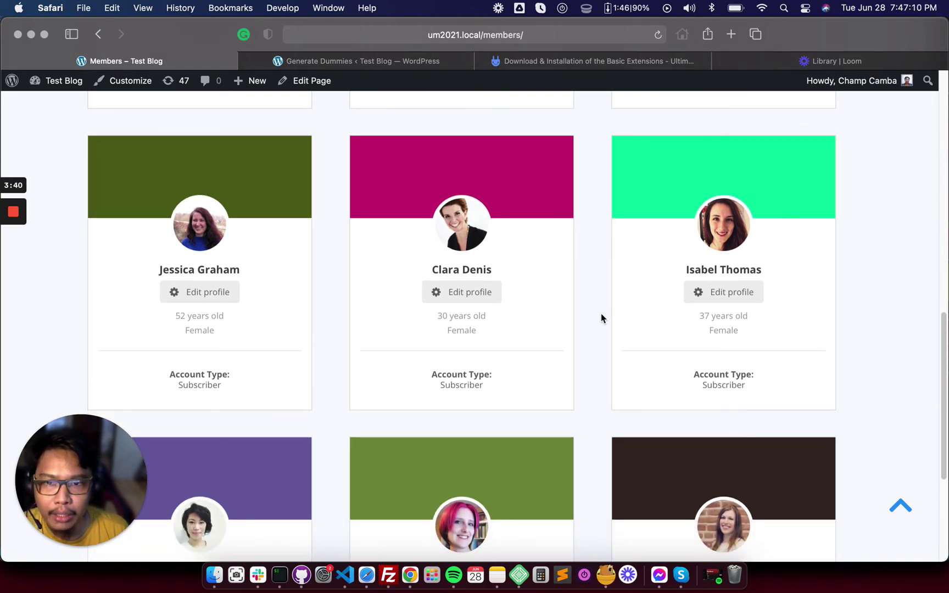
scroll(600, 311, "down", 5)
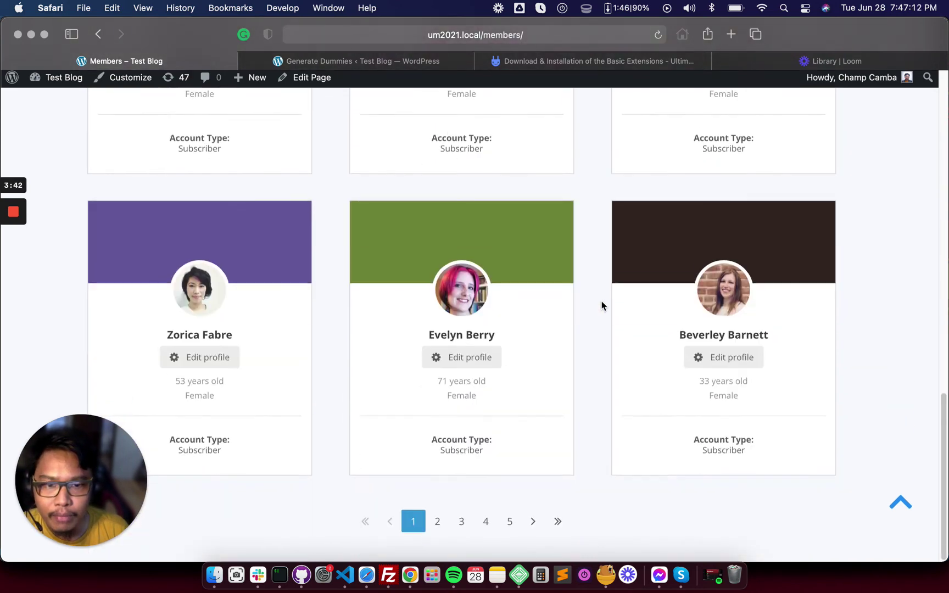
scroll(600, 309, "up", 2)
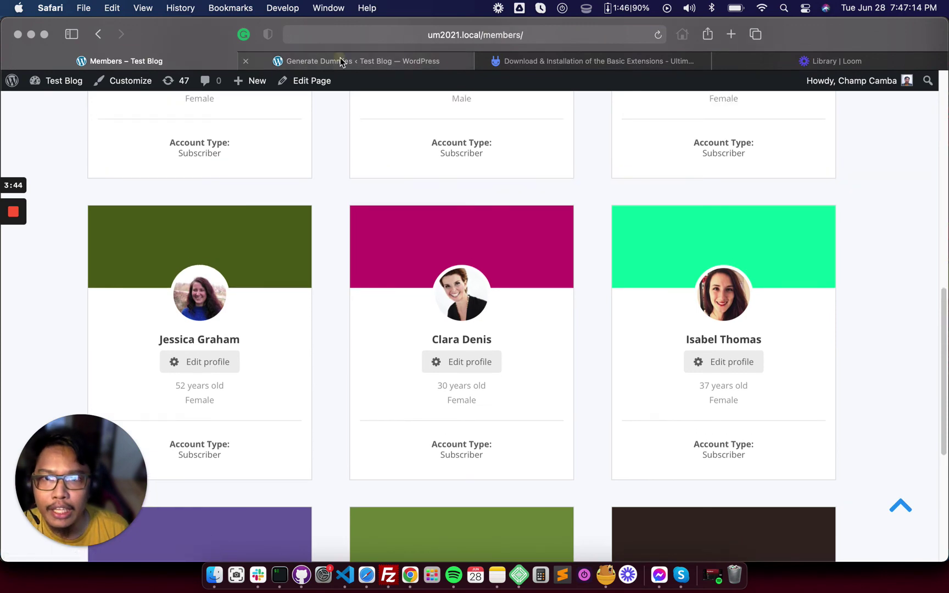
left_click(340, 58)
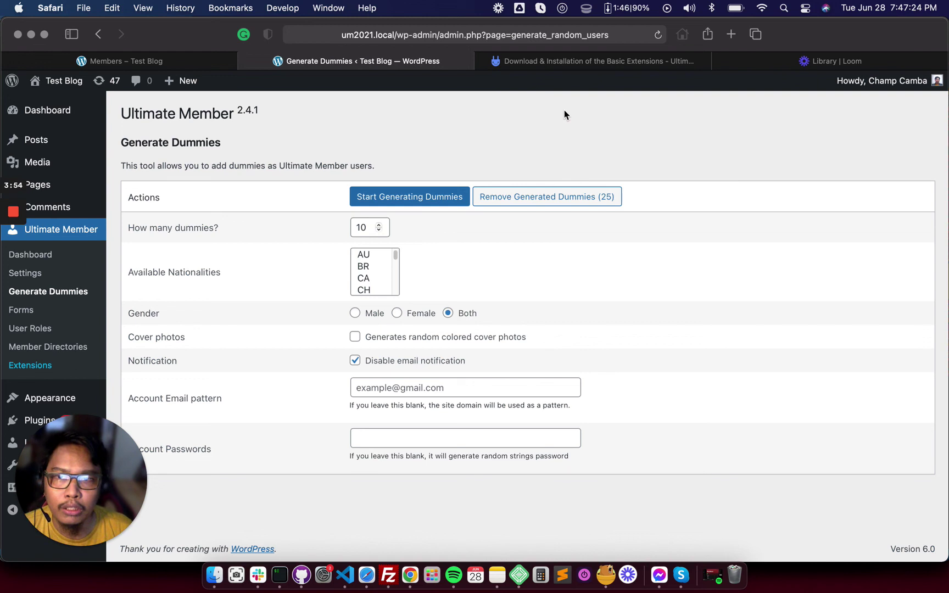
Check that the Generate Dummies page reports 25 generated dummy users
left_click(564, 111)
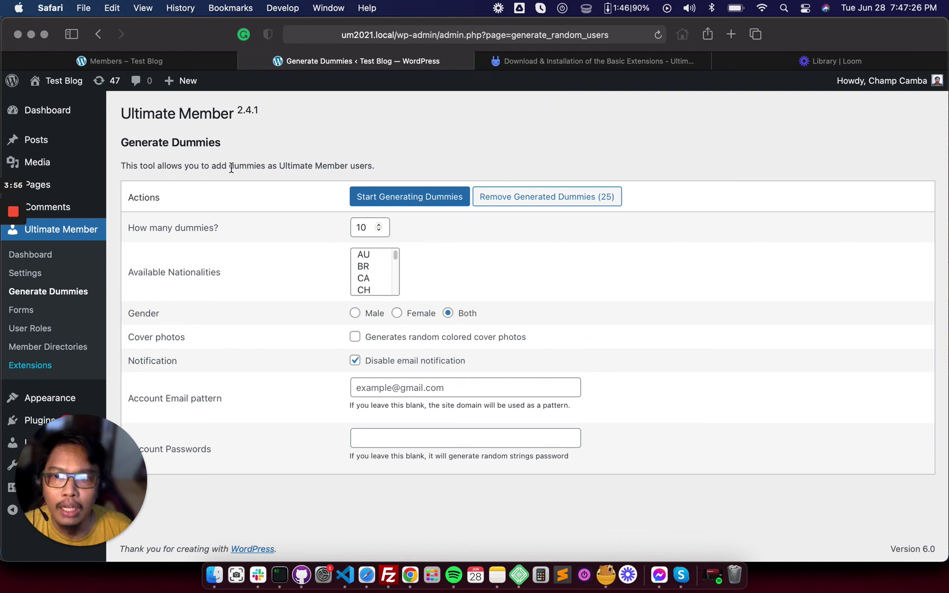
mouse_move(14, 215)
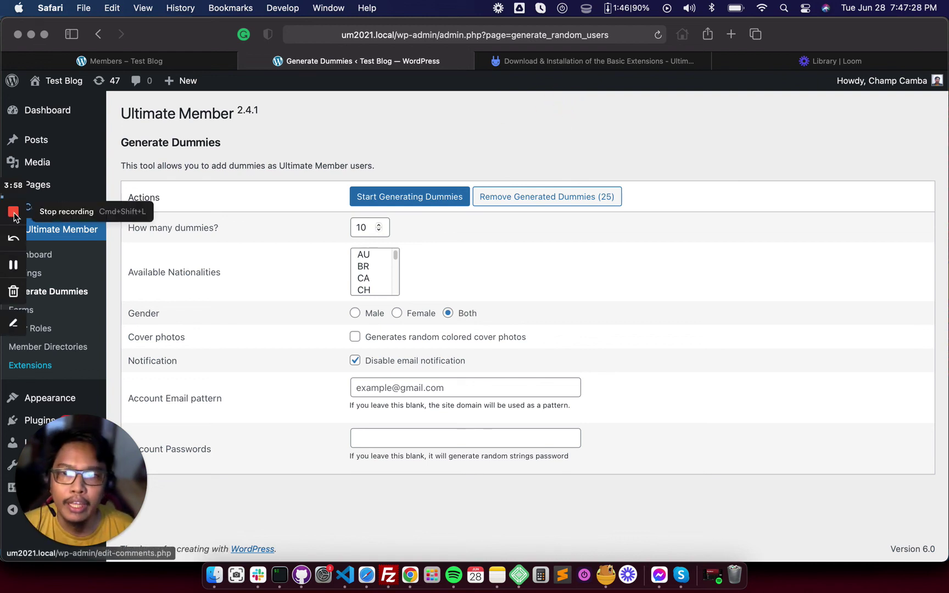